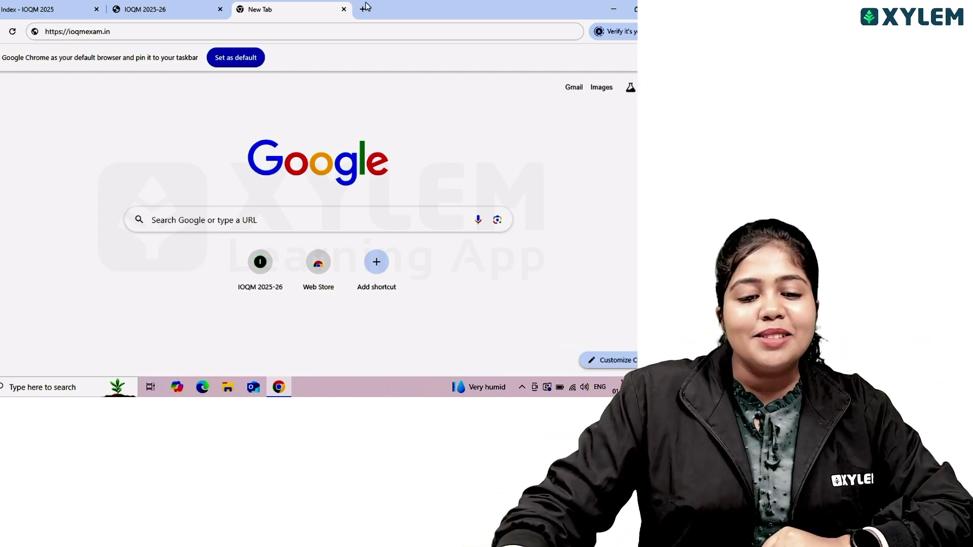
Load ioqmexam.in and go to the Student Enrollment page via 'CLICK HERE TO ENROLL'.
left_click(123, 31)
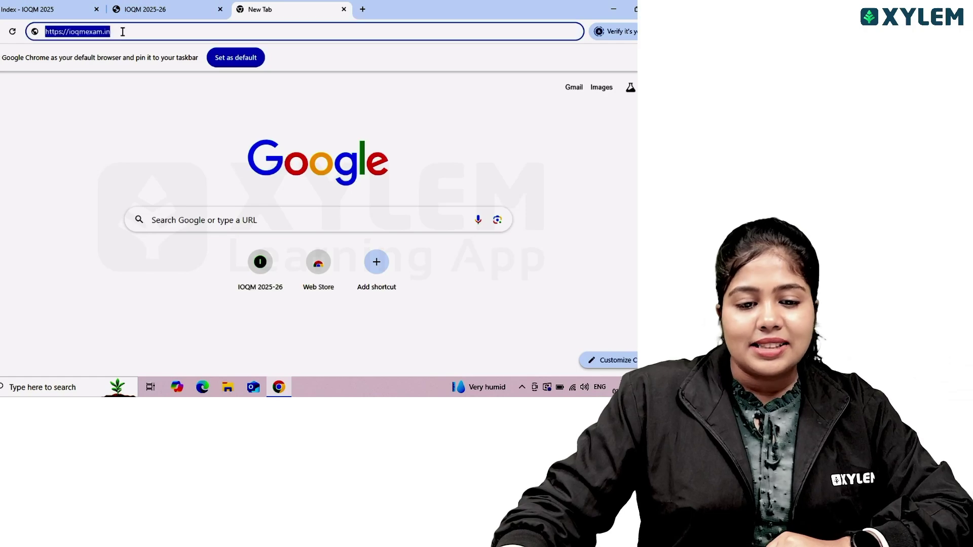
key("Return")
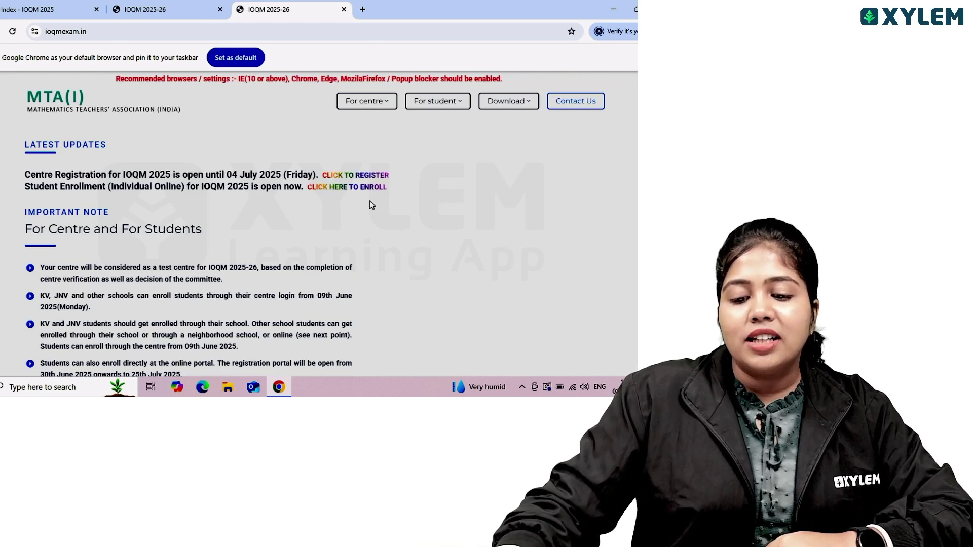
left_click(370, 188)
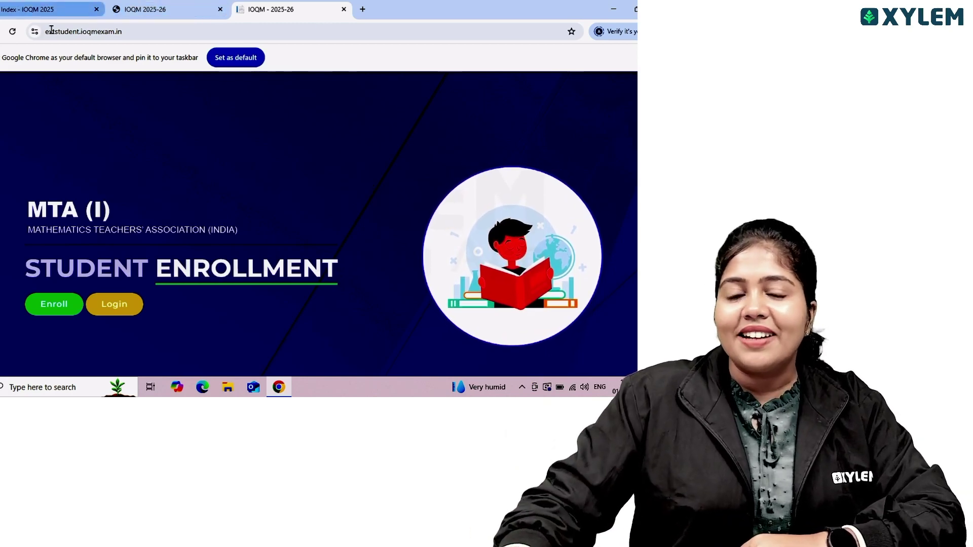
Start a new enrollment and enter the student's full name in Name of the Student.
left_click(48, 303)
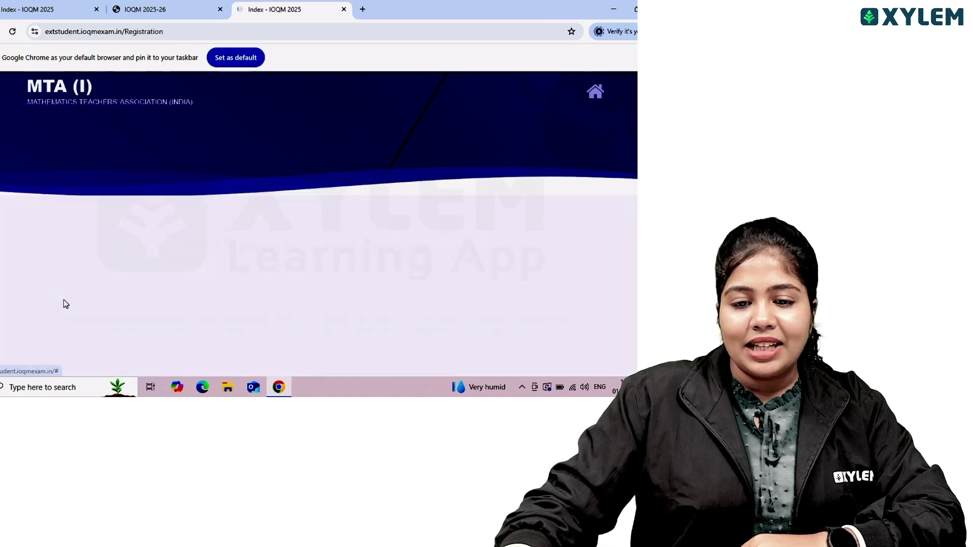
scroll(445, 180, "down", 3)
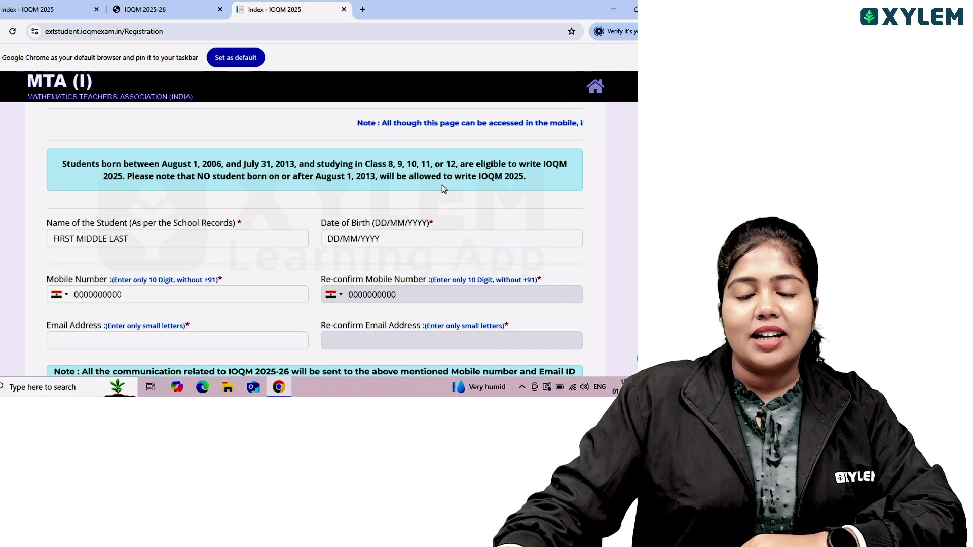
left_click(110, 241)
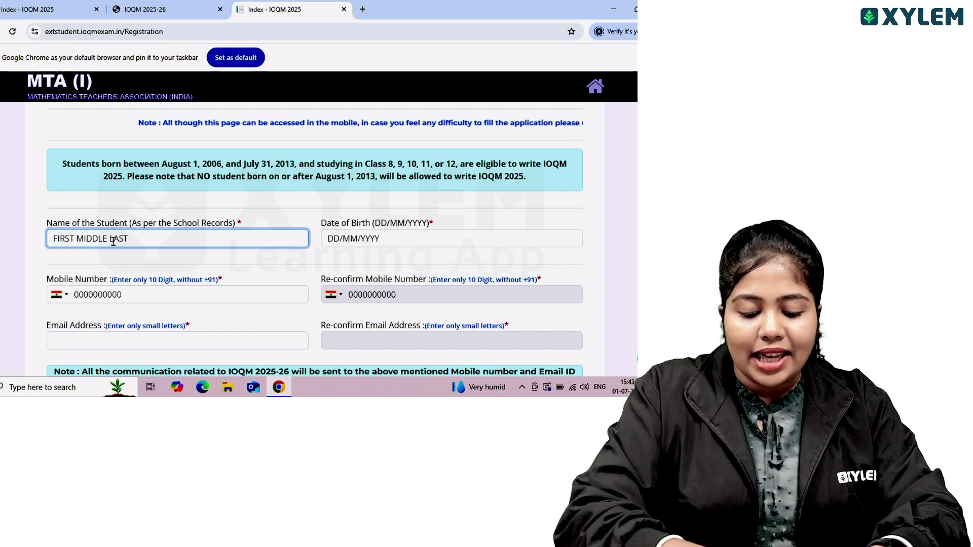
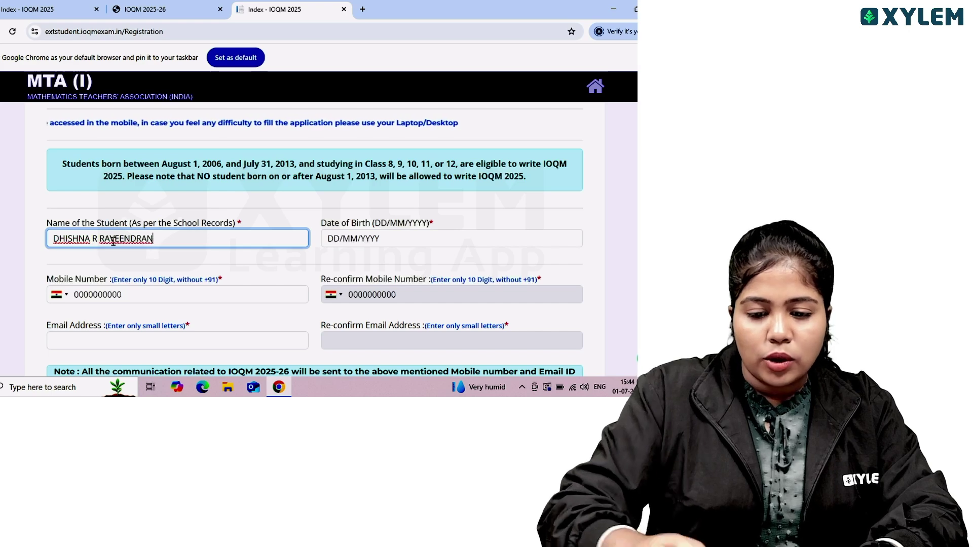
Set the Date of Birth to 4 January 2010 with the calendar picker.
left_click(335, 236)
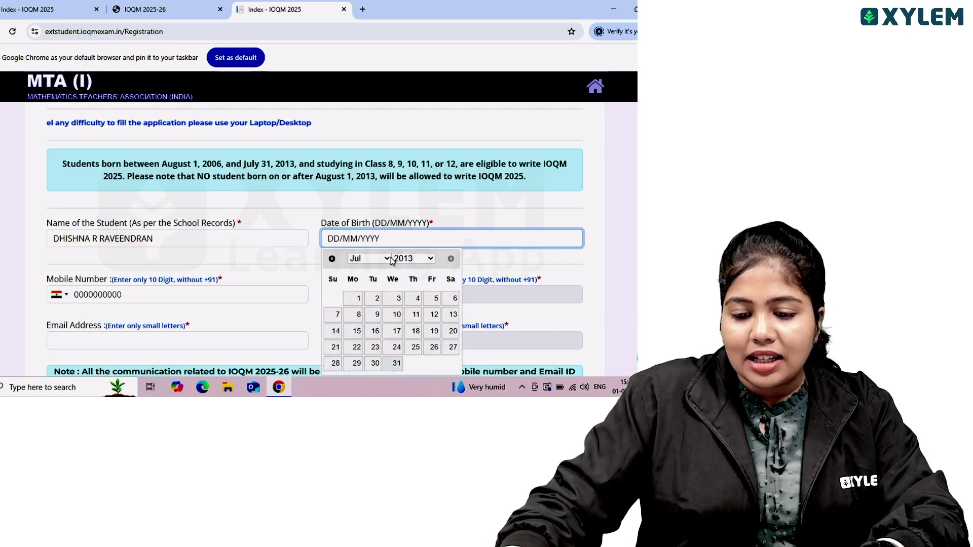
left_click(369, 258)
left_click(356, 267)
left_click(426, 258)
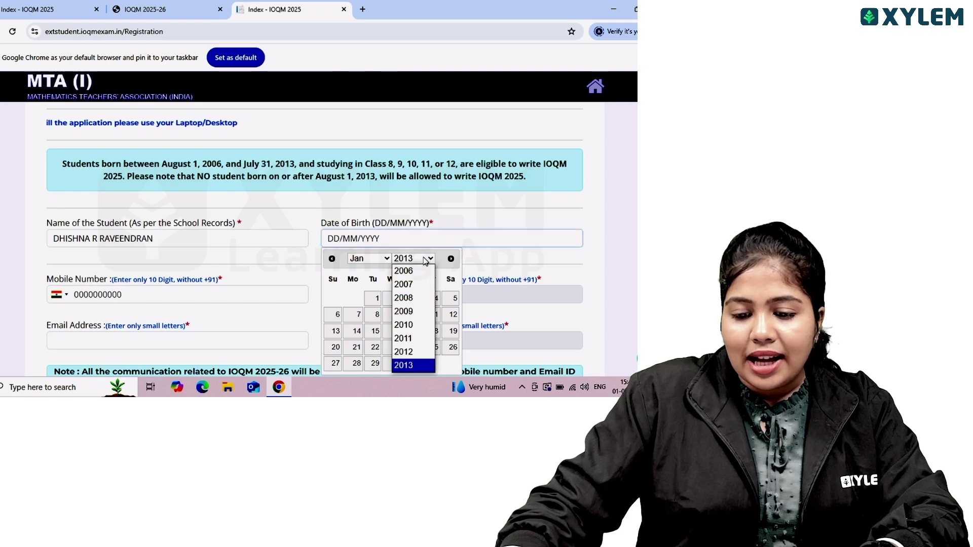
left_click(400, 325)
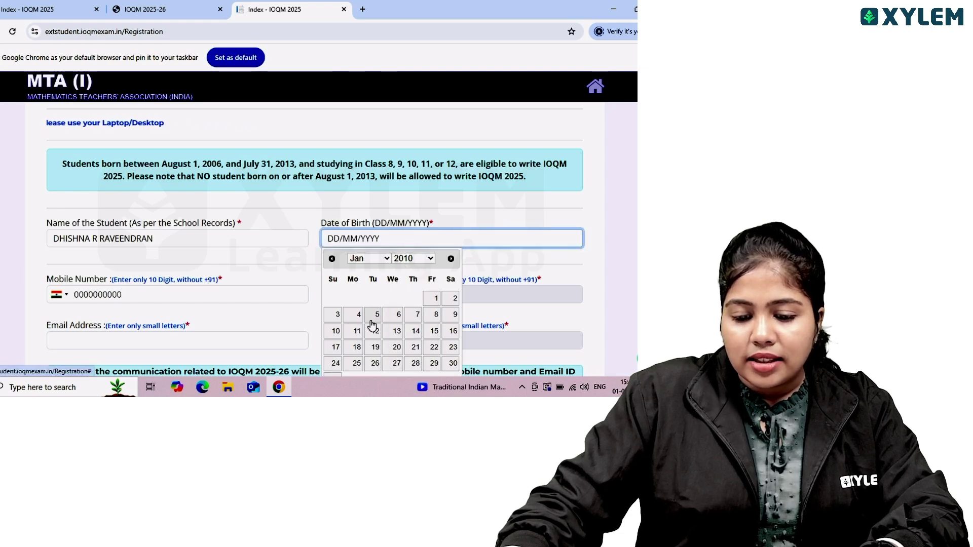
left_click(354, 319)
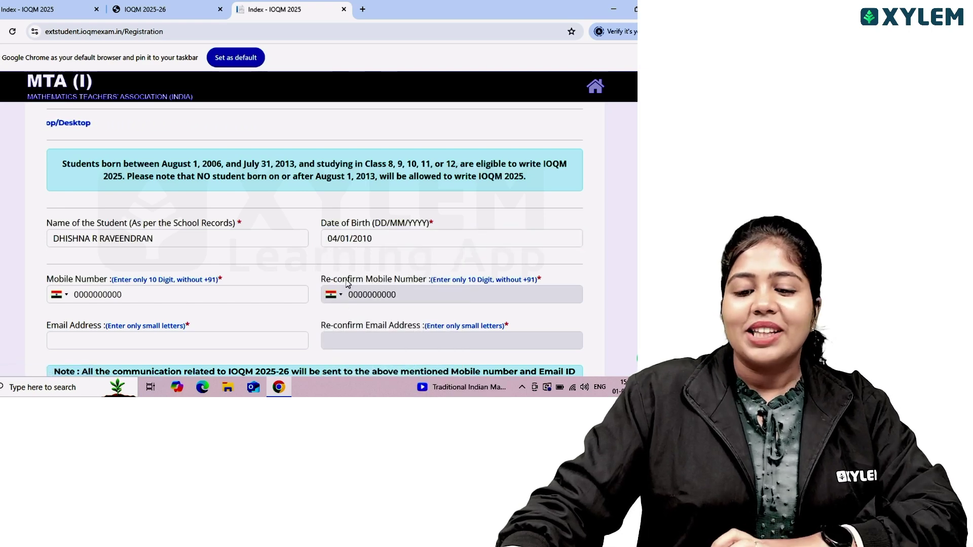
left_click(177, 296)
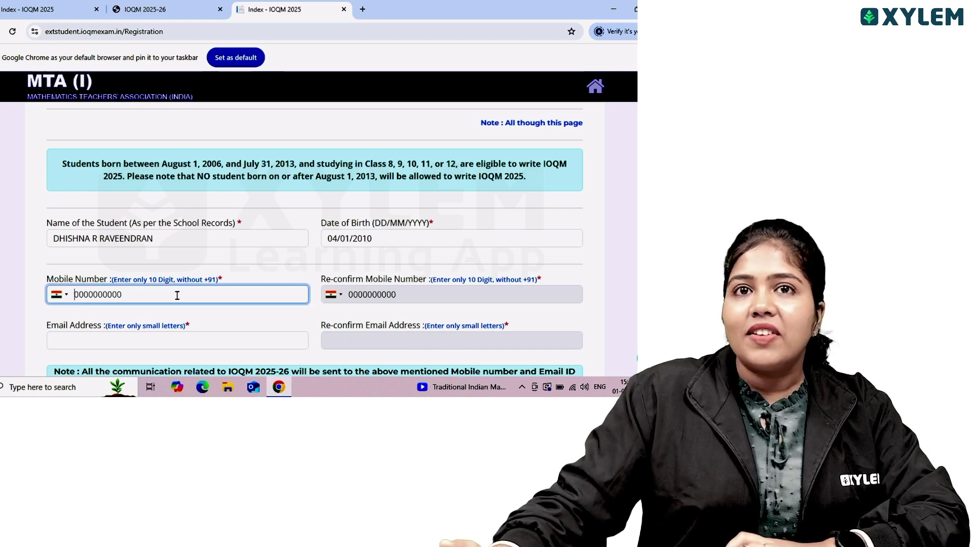
Enter the student's mobile number and re-confirm it so the form reports Phone Number matched.
type("98")
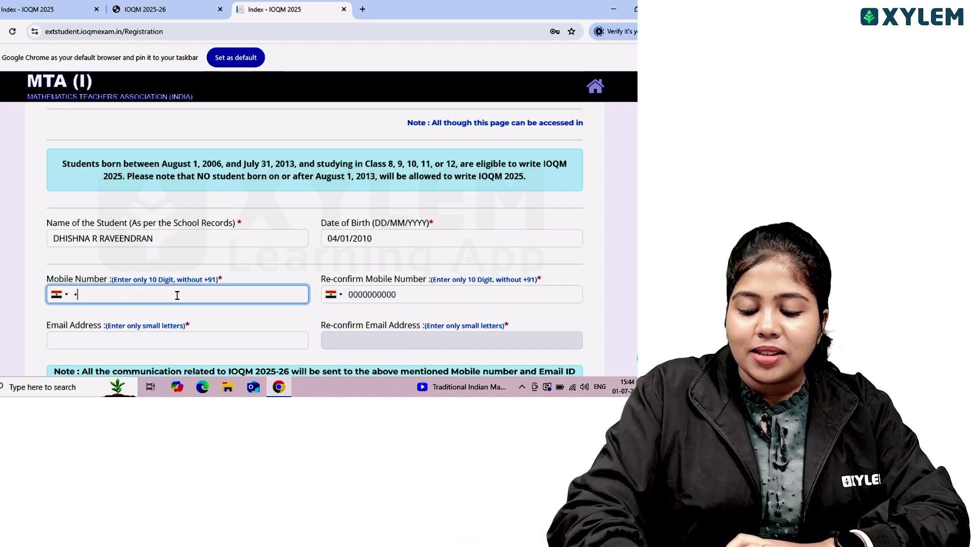
type("765432")
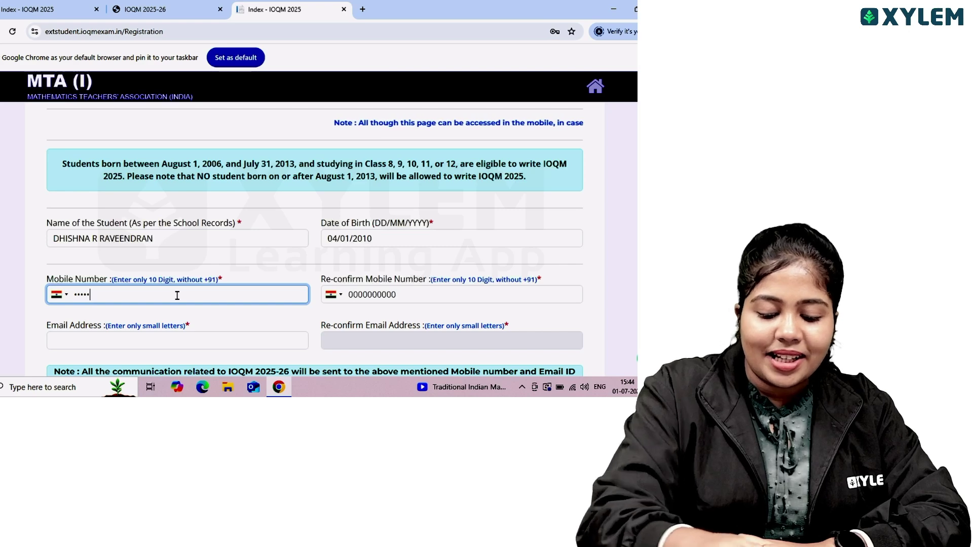
type("10")
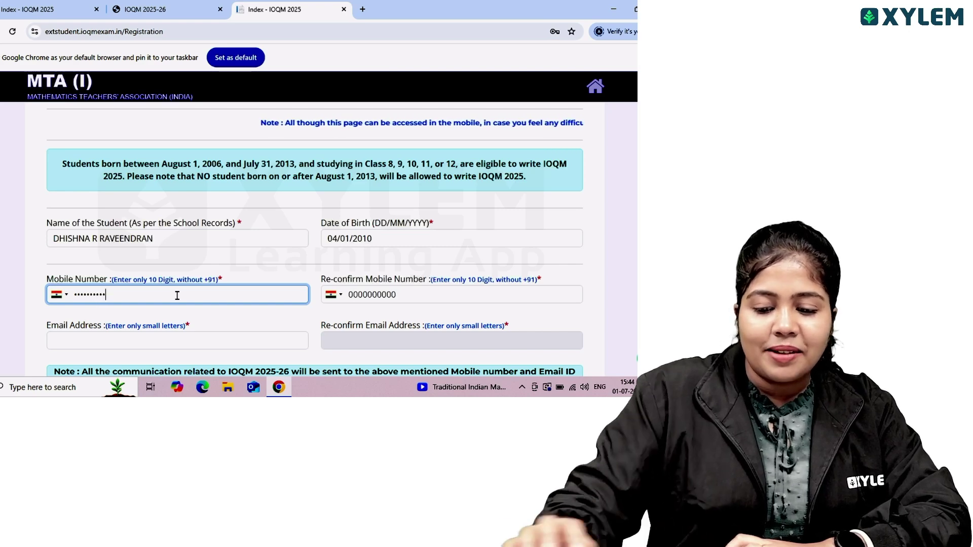
left_click(441, 299)
type("98")
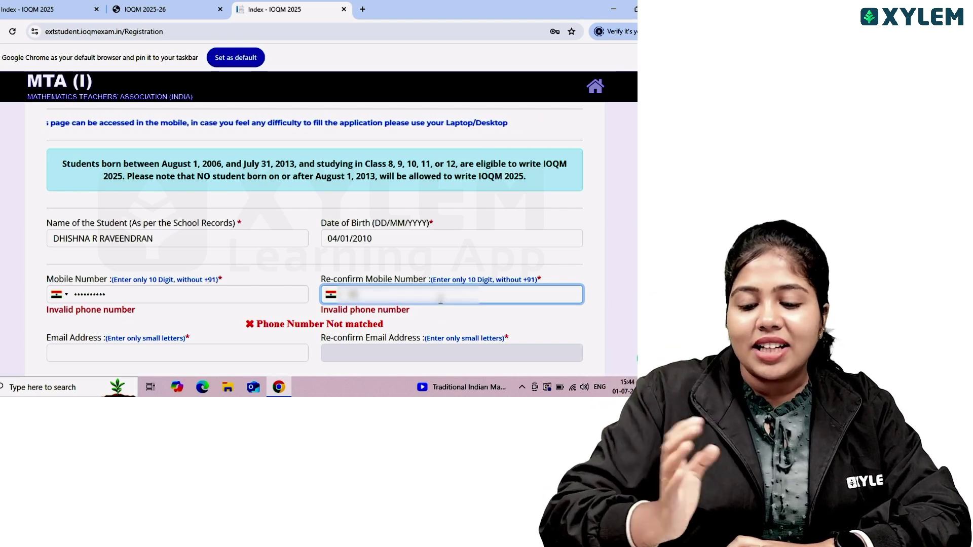
type("1234")
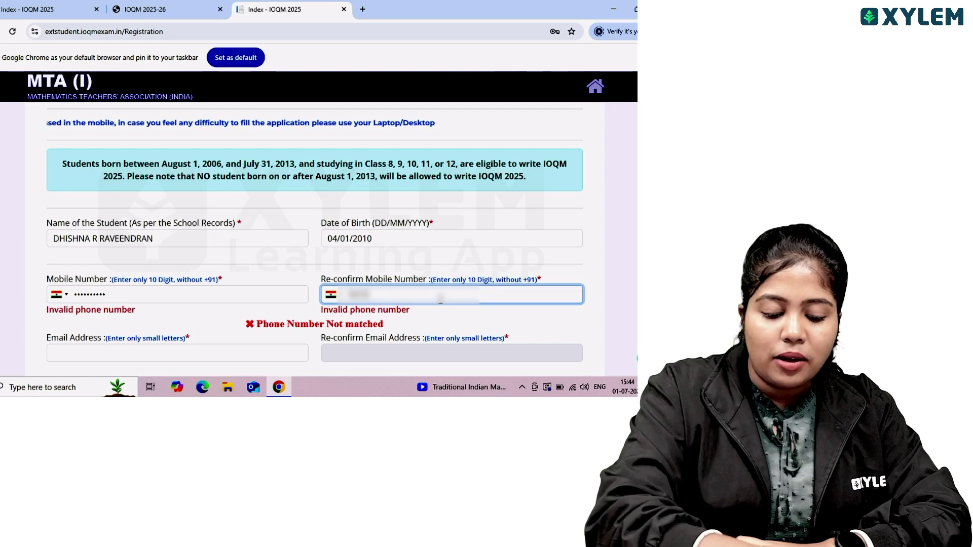
type("56789")
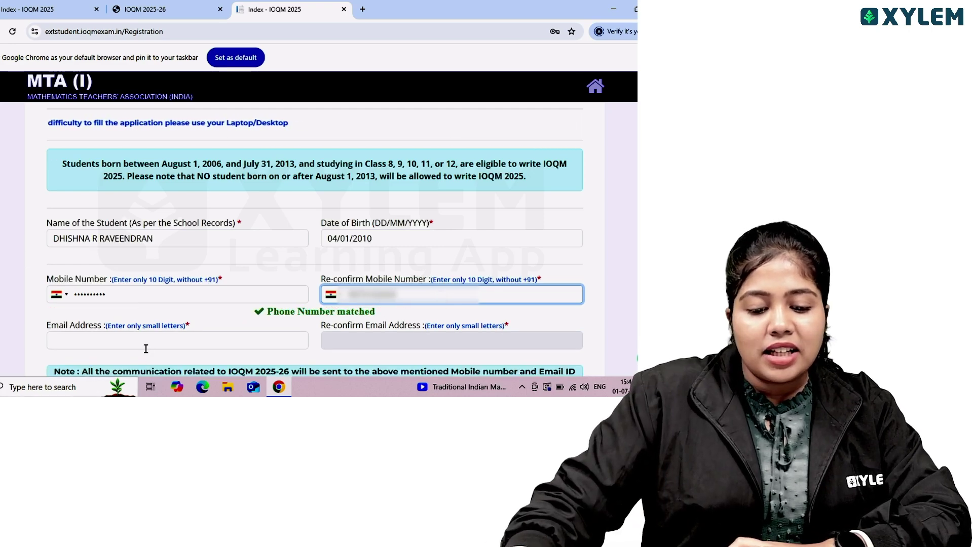
left_click(146, 348)
Enter the student's email address, clearing and retyping it after a typo.
type("d")
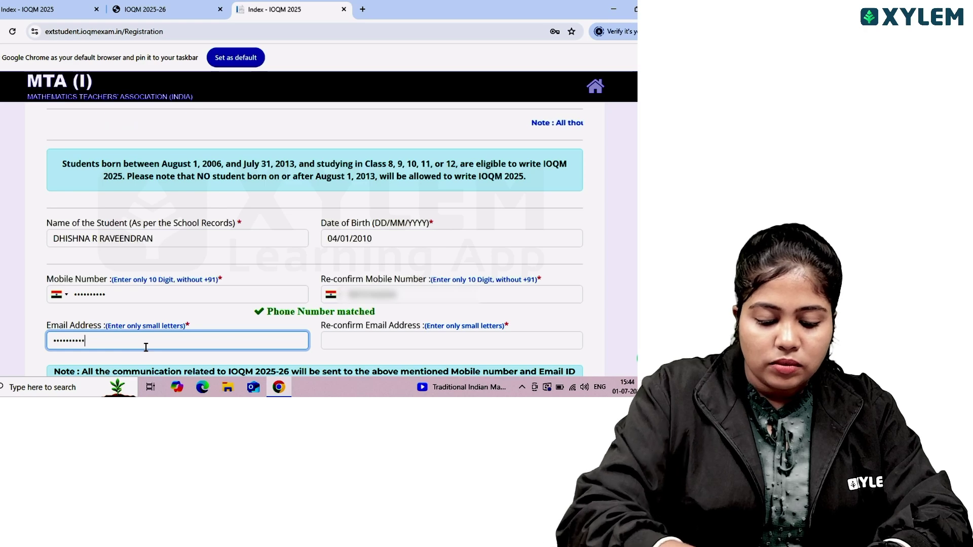
type("n@gmai")
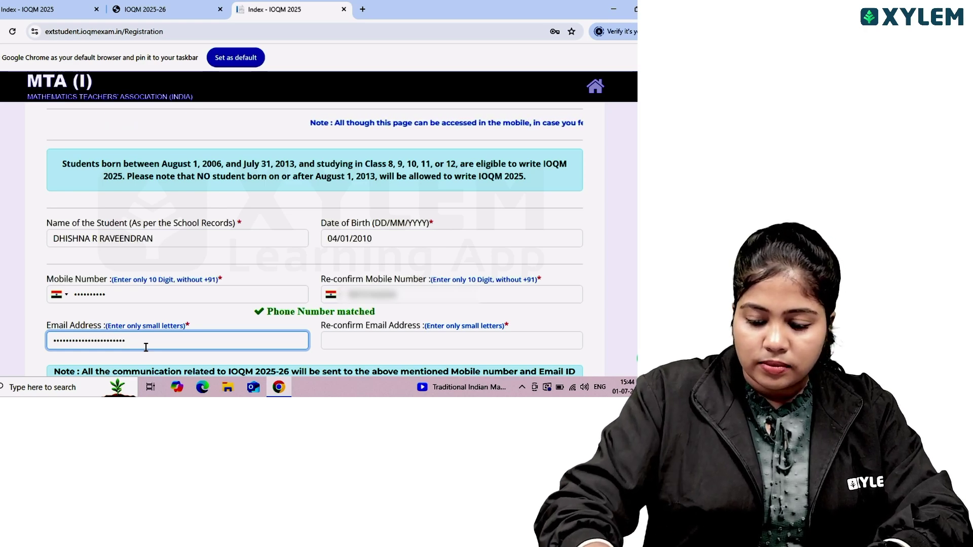
key("ctrl+a")
key("BackSpace")
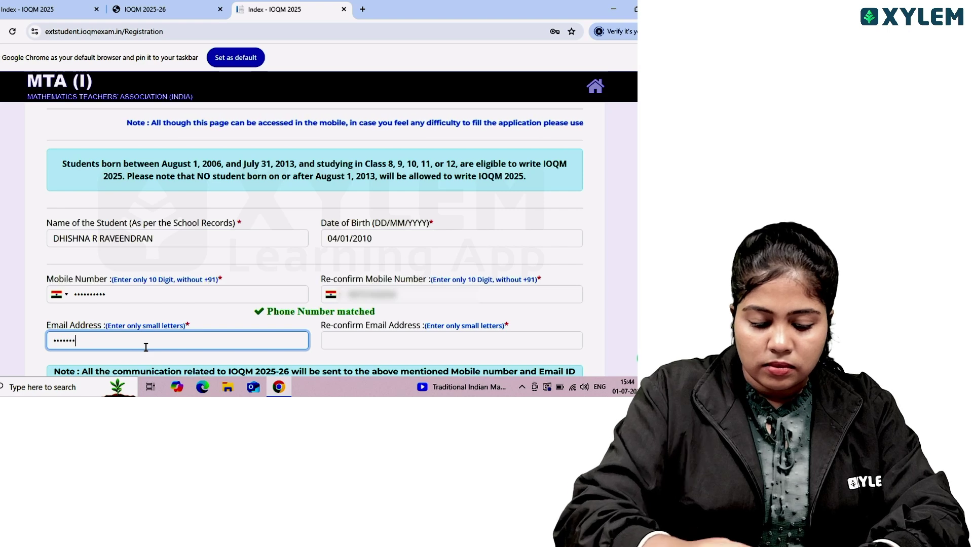
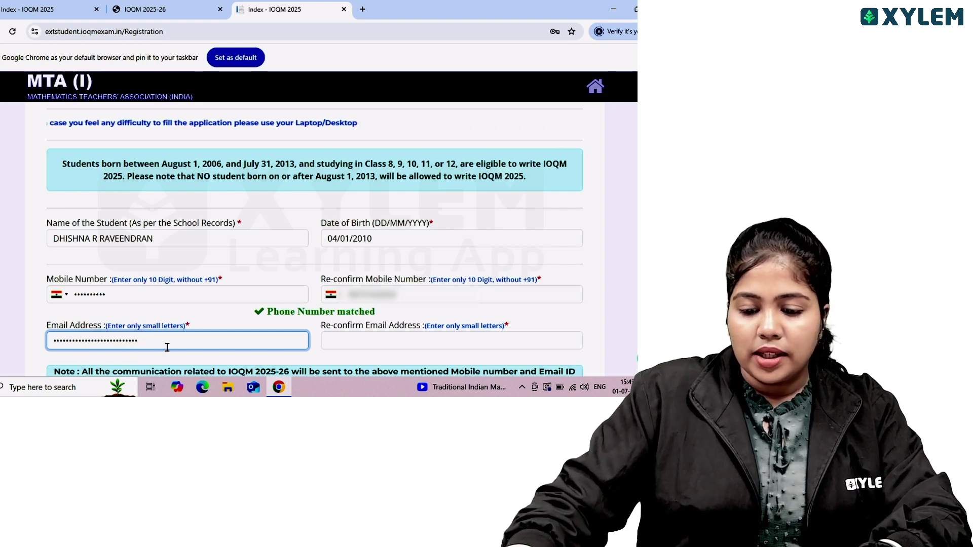
Re-type the email address in Re-confirm Email Address until it reports Email matched.
left_click(374, 341)
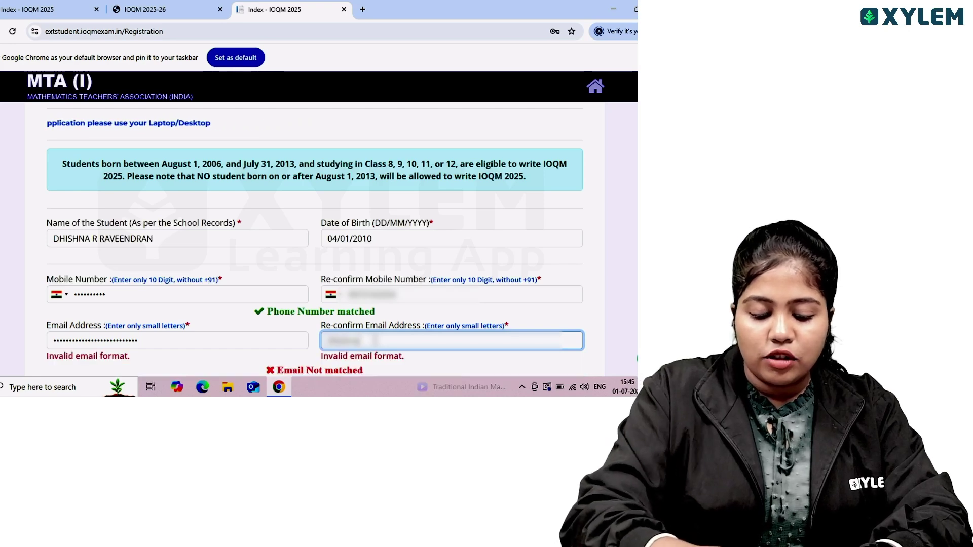
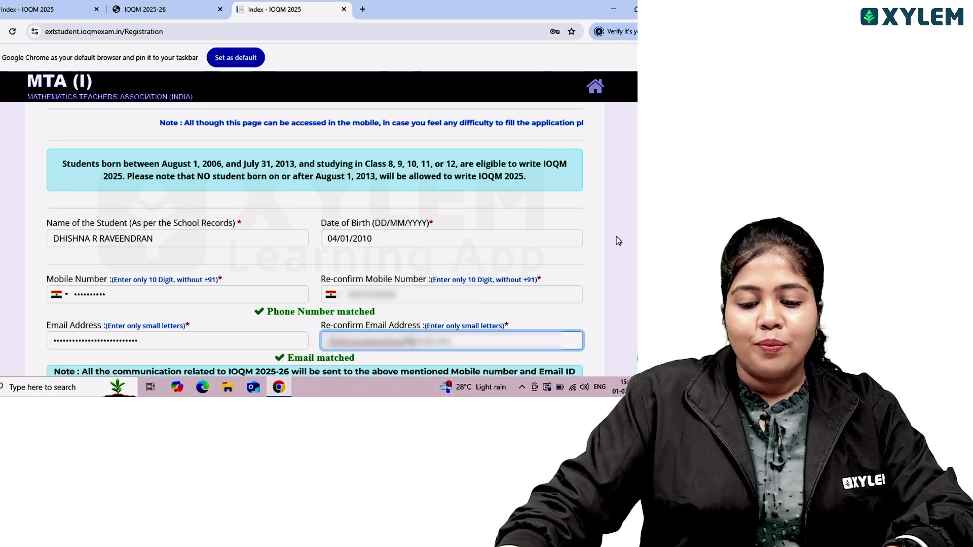
scroll(425, 233, "down", 1)
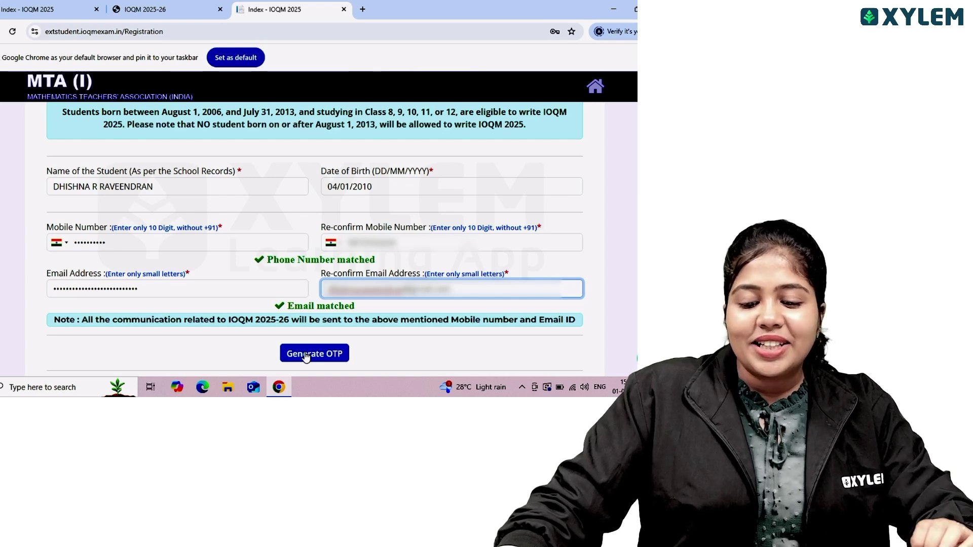
Generate the OTP and acknowledge the 'OTP has been sent' notice.
left_click(306, 355)
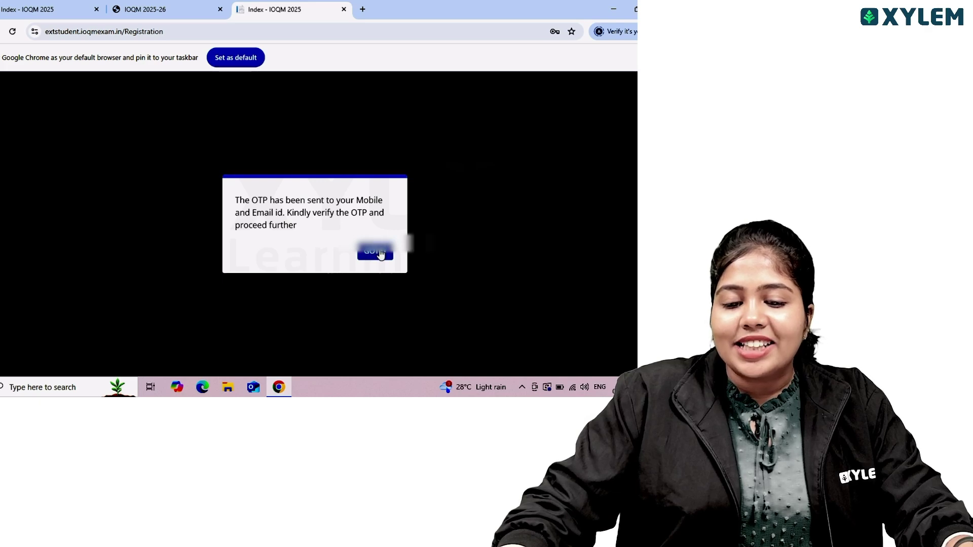
left_click(378, 251)
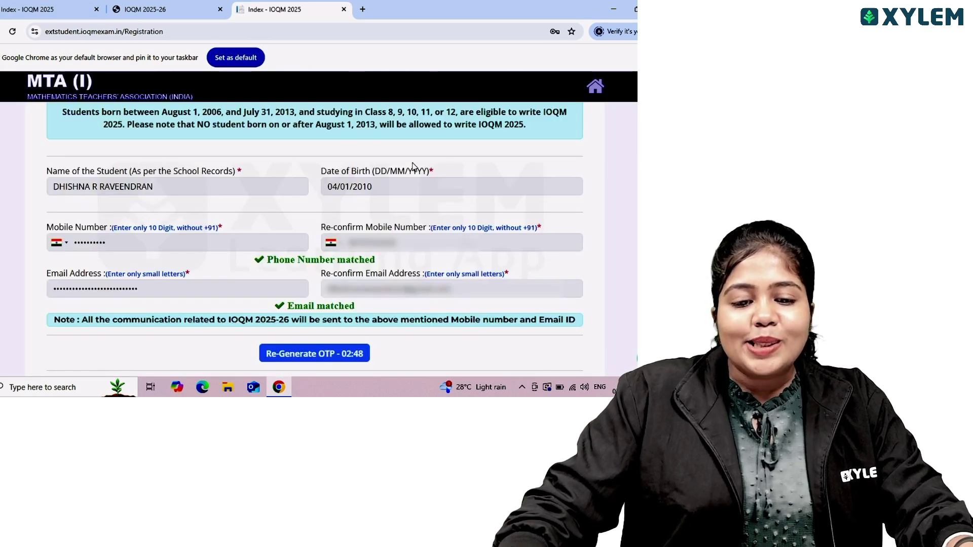
Fill in the Email OTP with the emailed code and begin typing the mobile code.
scroll(416, 165, "down", 4)
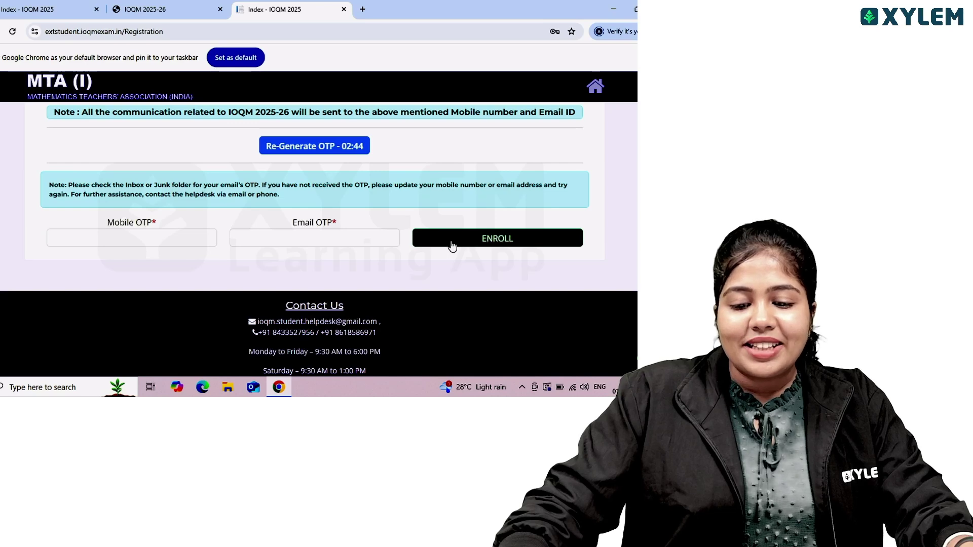
left_click(151, 240)
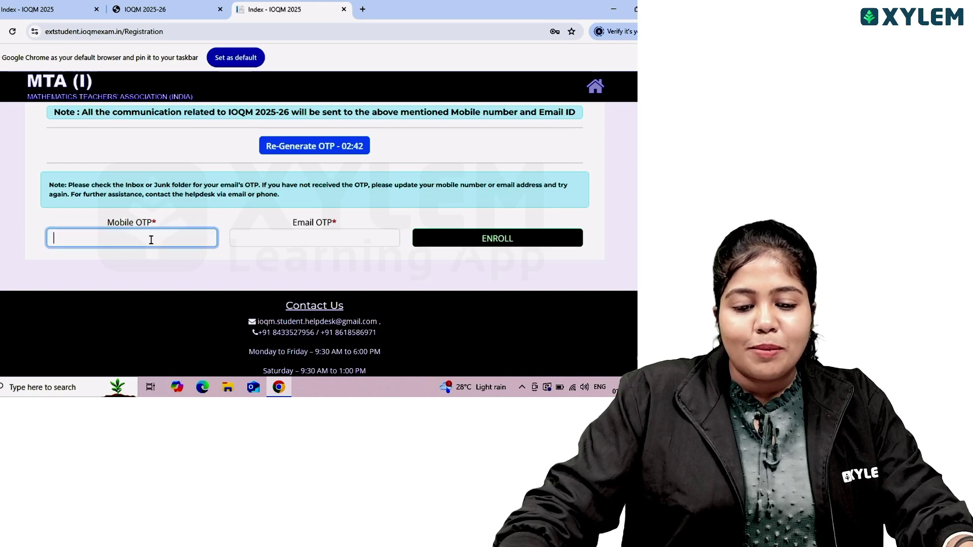
left_click(312, 243)
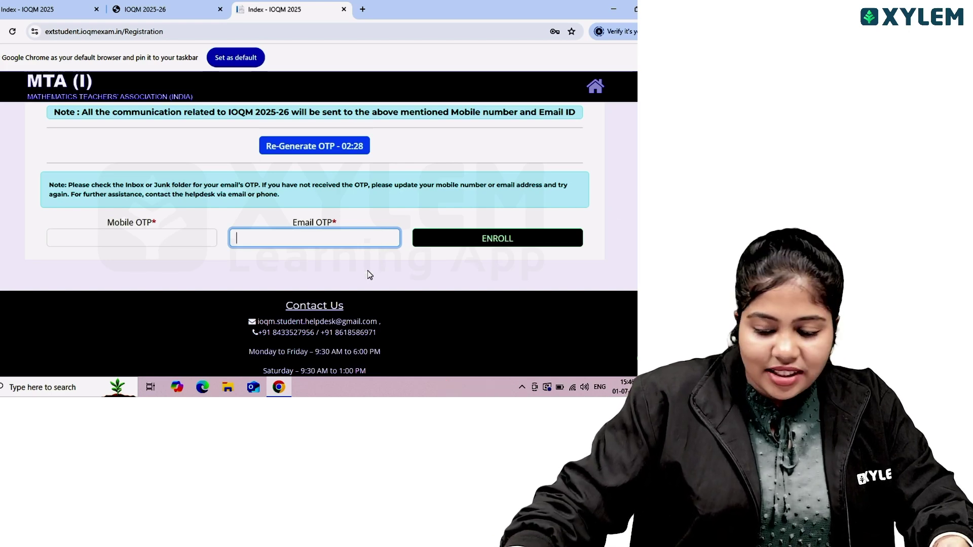
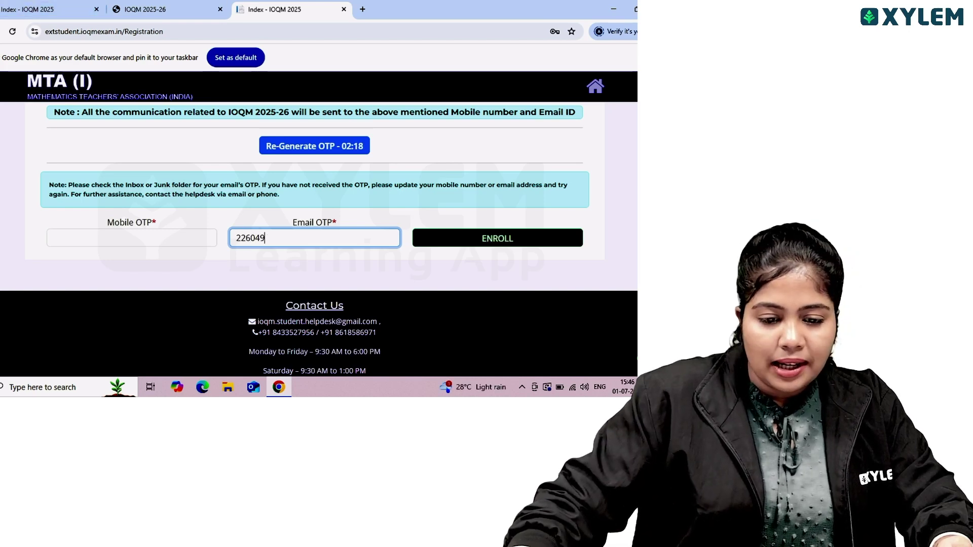
left_click(100, 243)
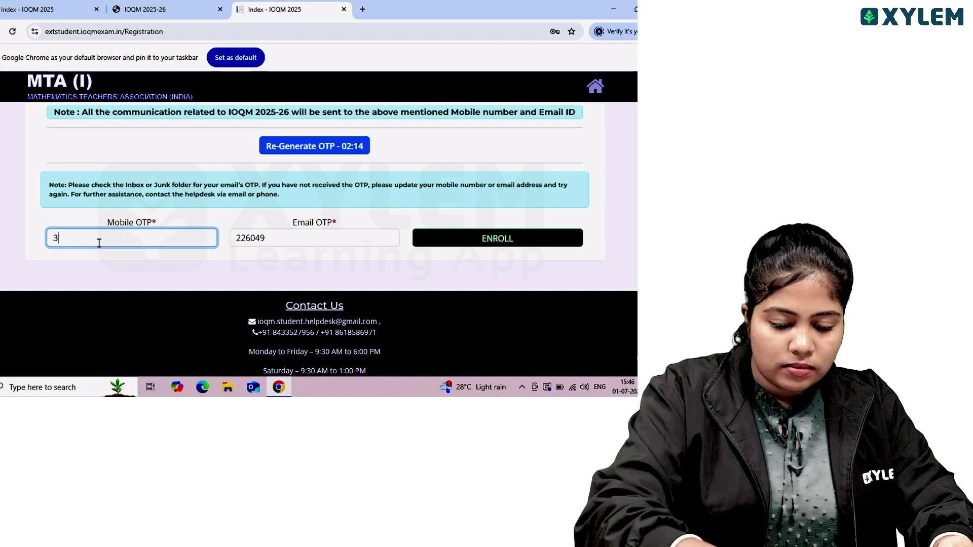
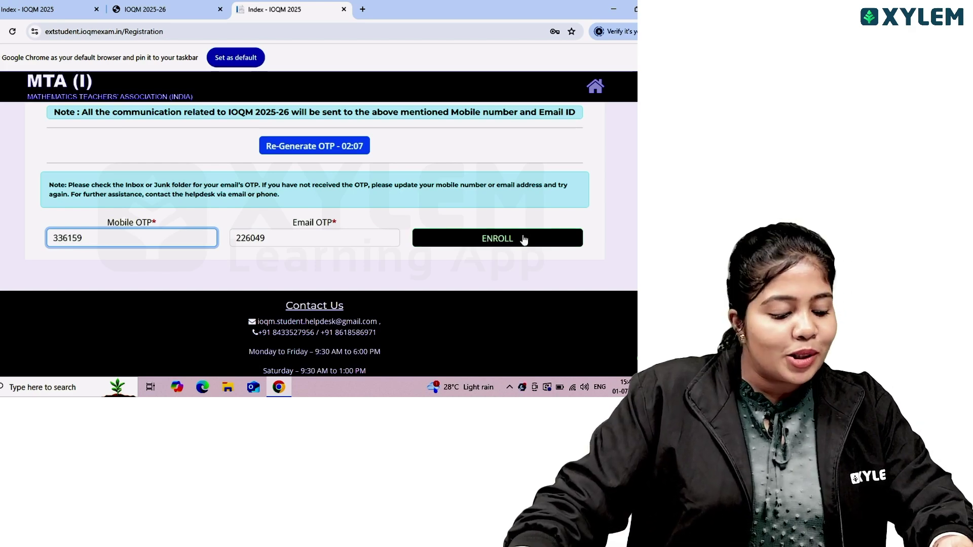
Submit both verification codes with ENROLL to complete the enrollment.
left_click(523, 239)
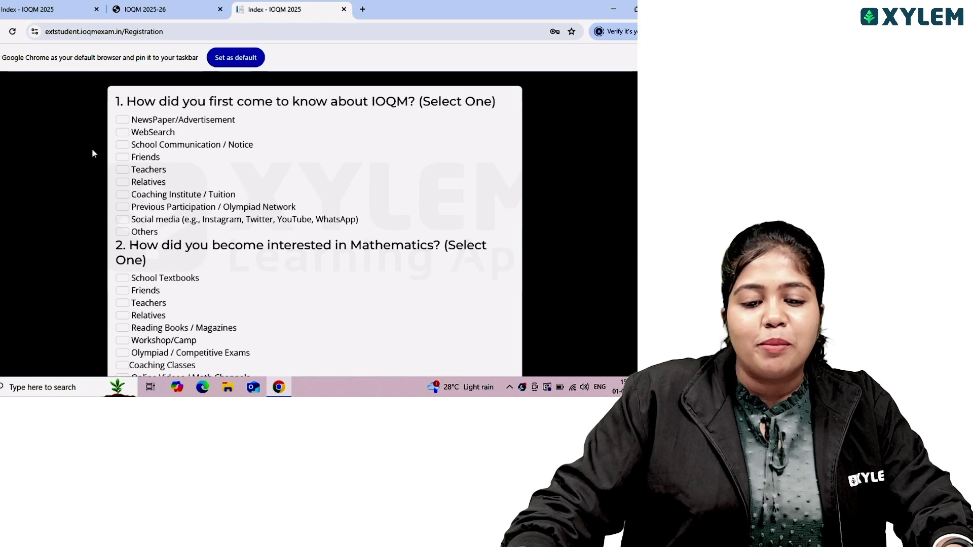
Answer the survey with Friends and School Textbooks, then Proceed.
left_click(123, 157)
scroll(403, 177, "down", 1)
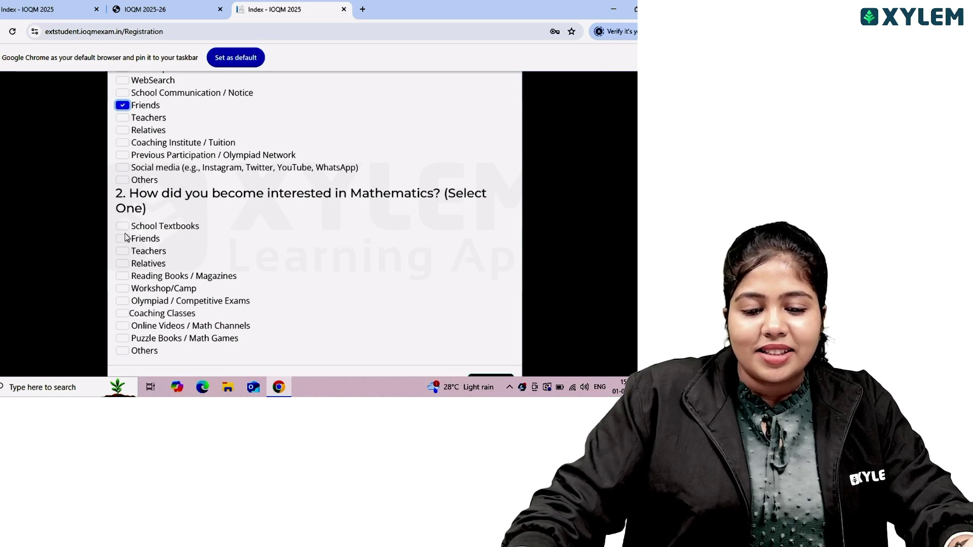
left_click(122, 227)
scroll(234, 248, "down", 1)
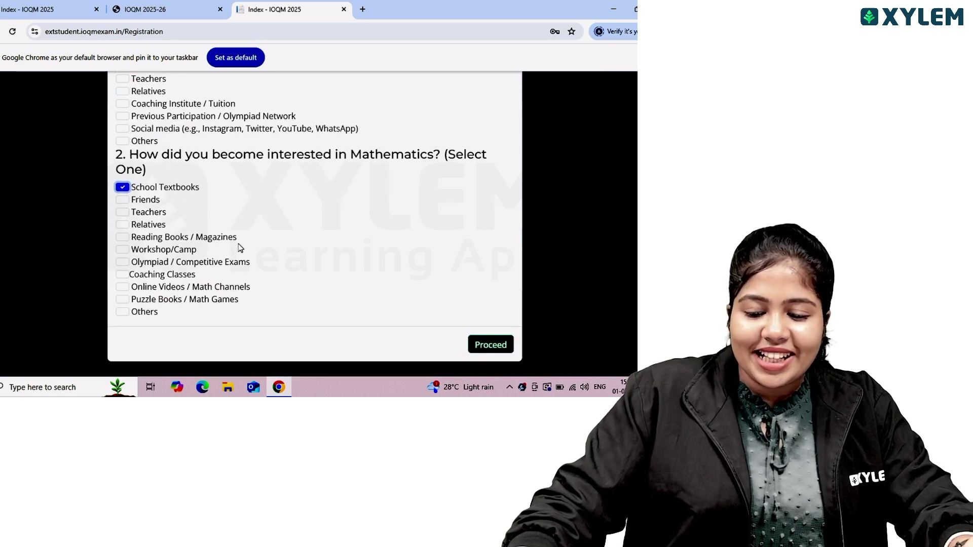
left_click(488, 344)
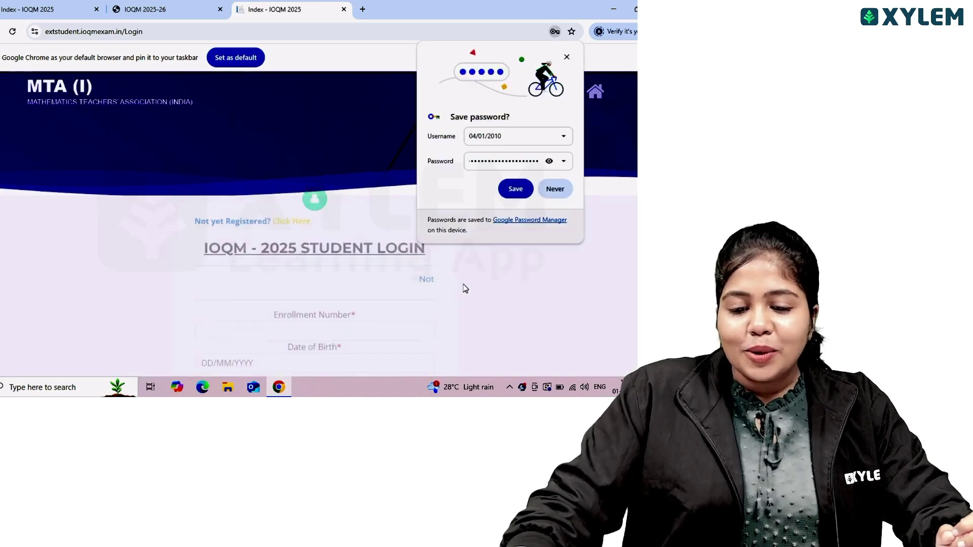
Dismiss the save-password popup and enter the enrollment number on the login page.
left_click(566, 57)
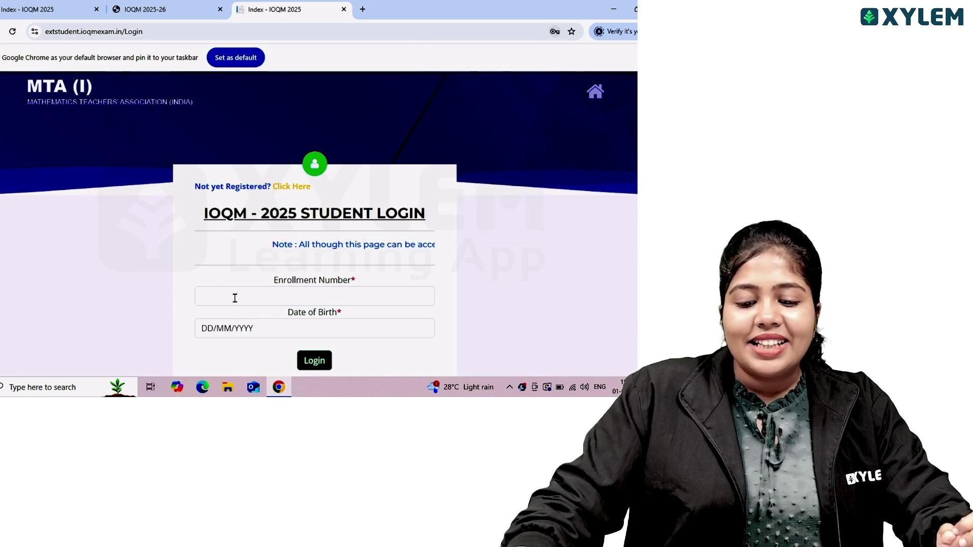
left_click(272, 297)
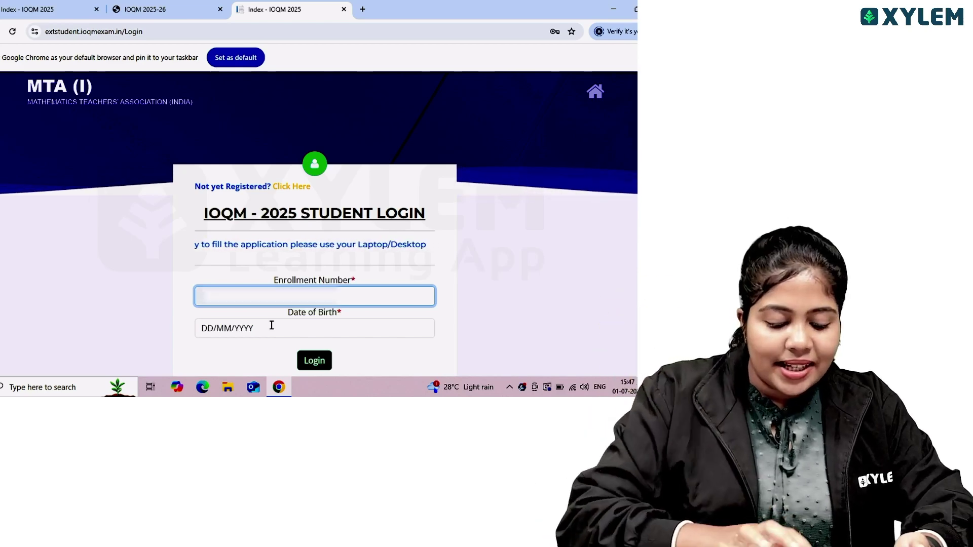
type("1")
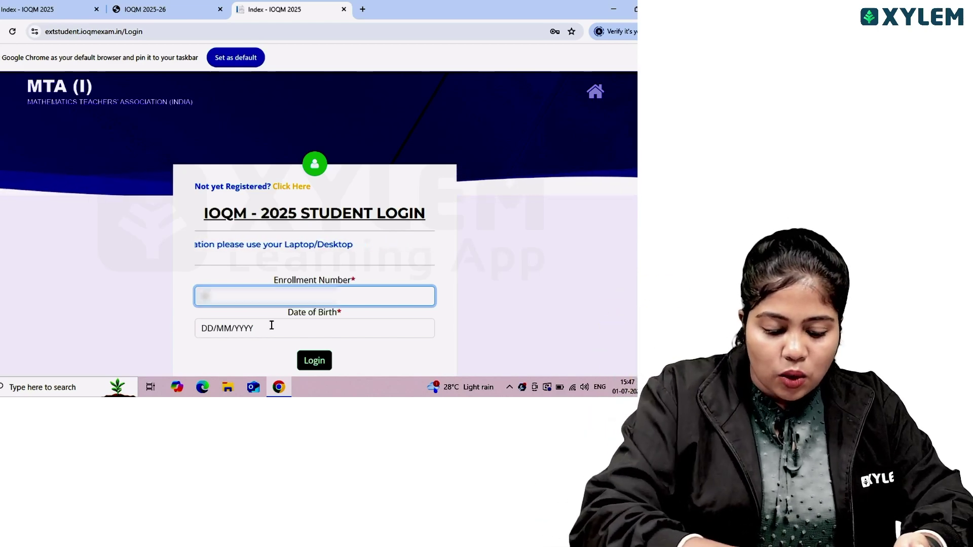
type("12")
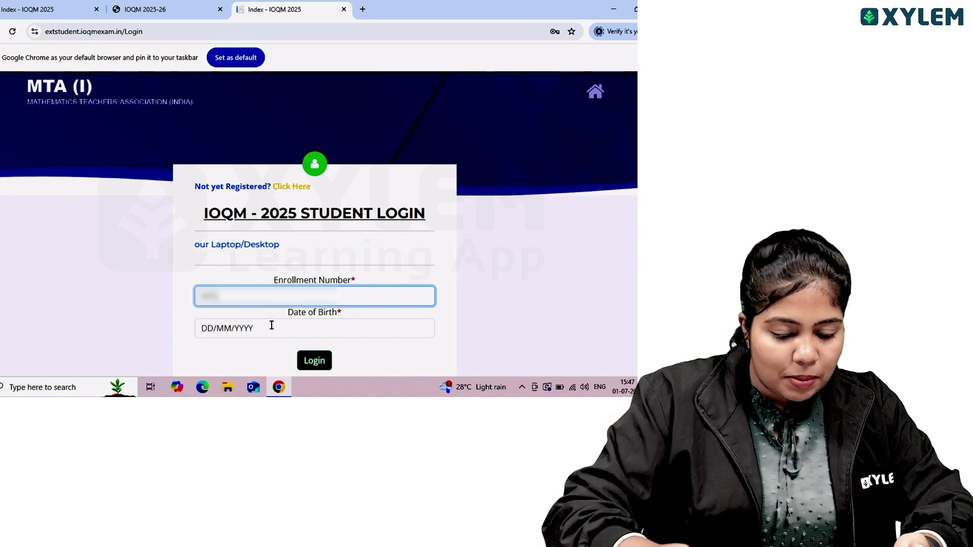
type("3")
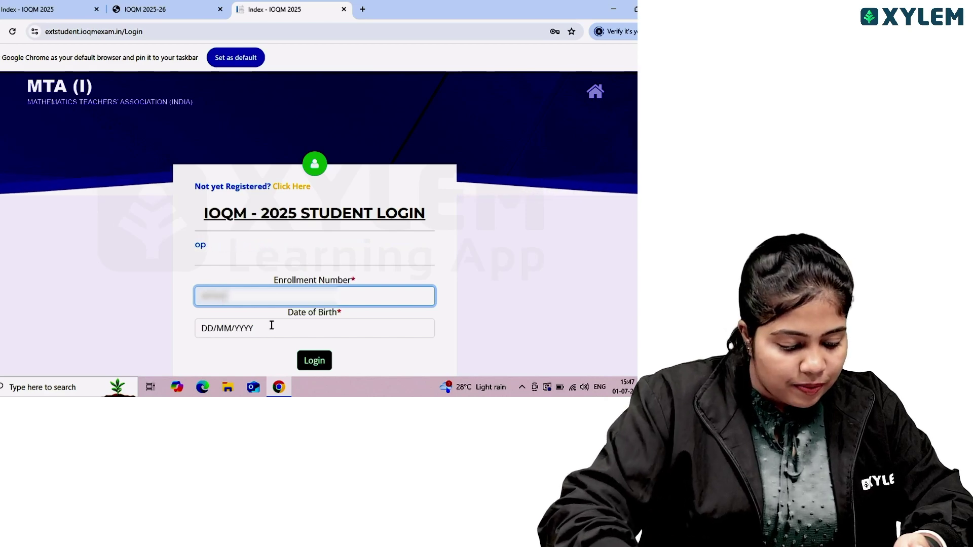
type("456")
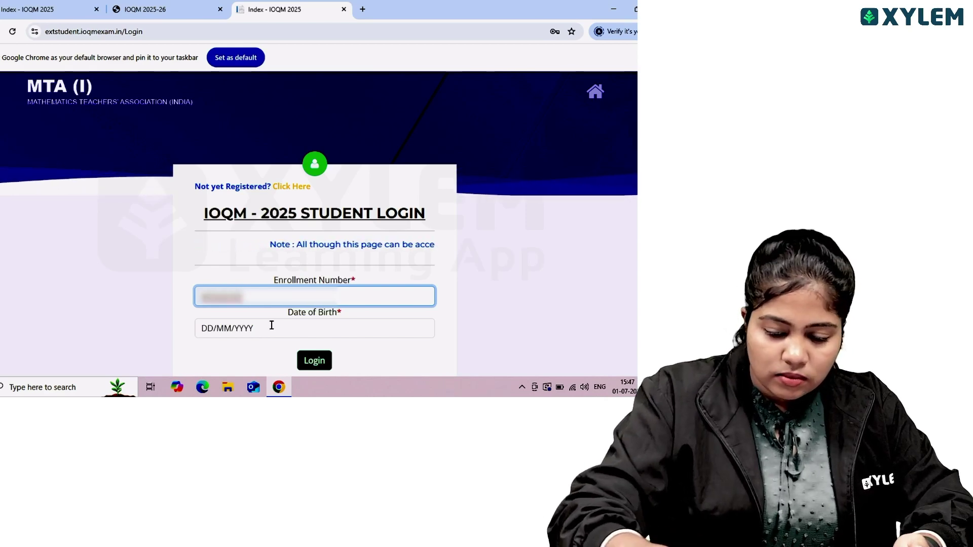
type("78")
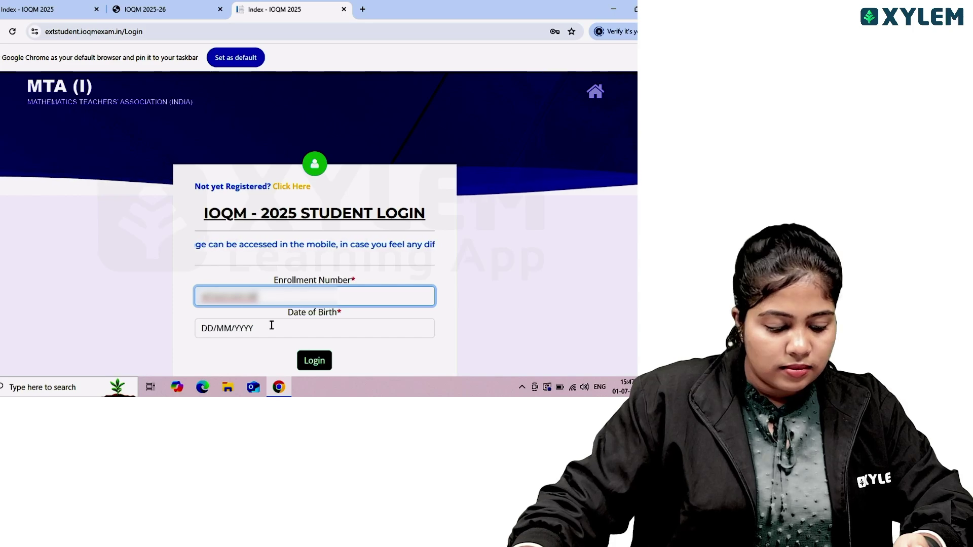
Pick 4 January in the login date-of-birth calendar and try switching the year to 2010.
left_click(279, 328)
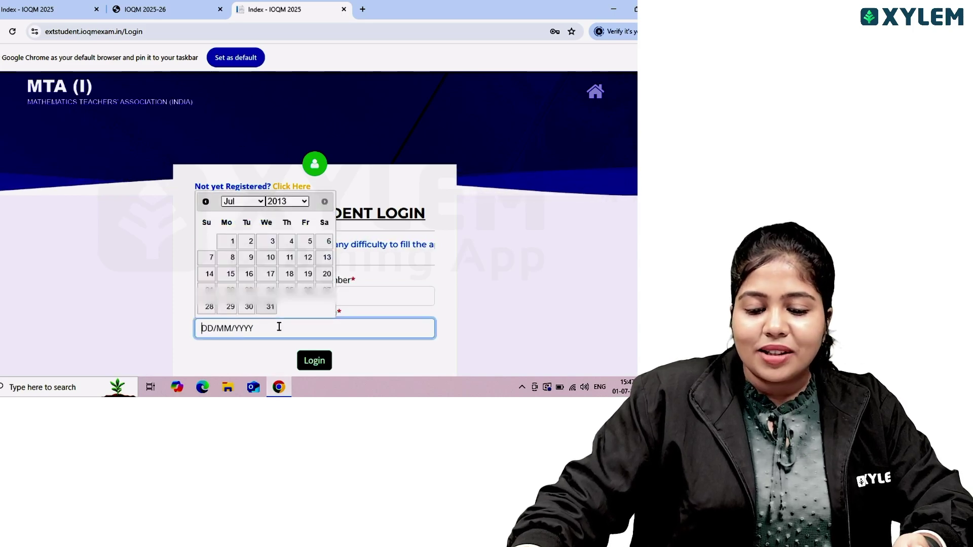
left_click(260, 202)
left_click(251, 215)
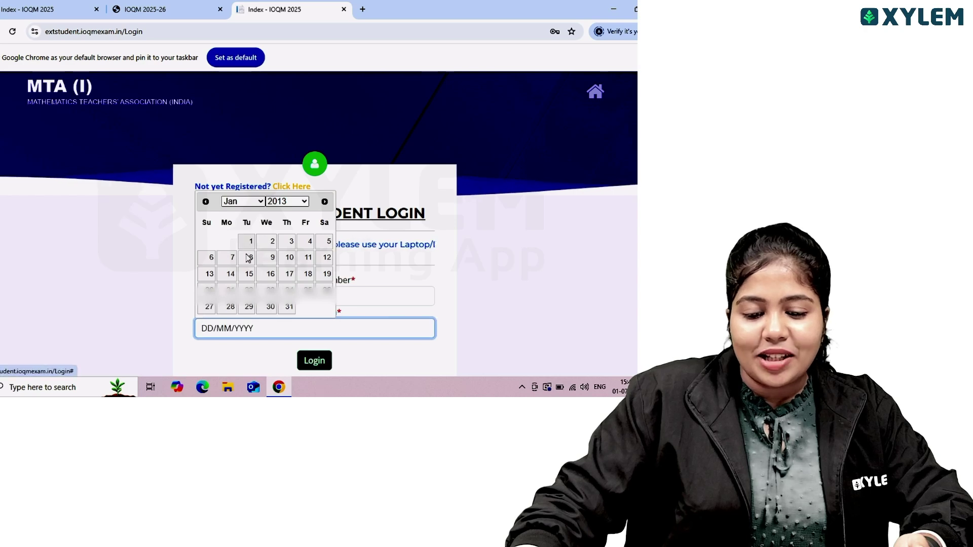
left_click(310, 245)
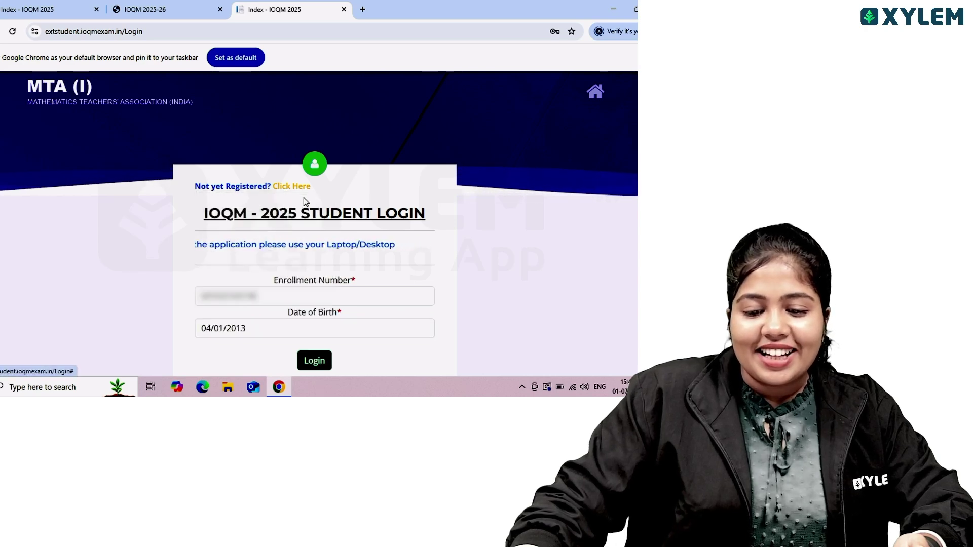
left_click(303, 335)
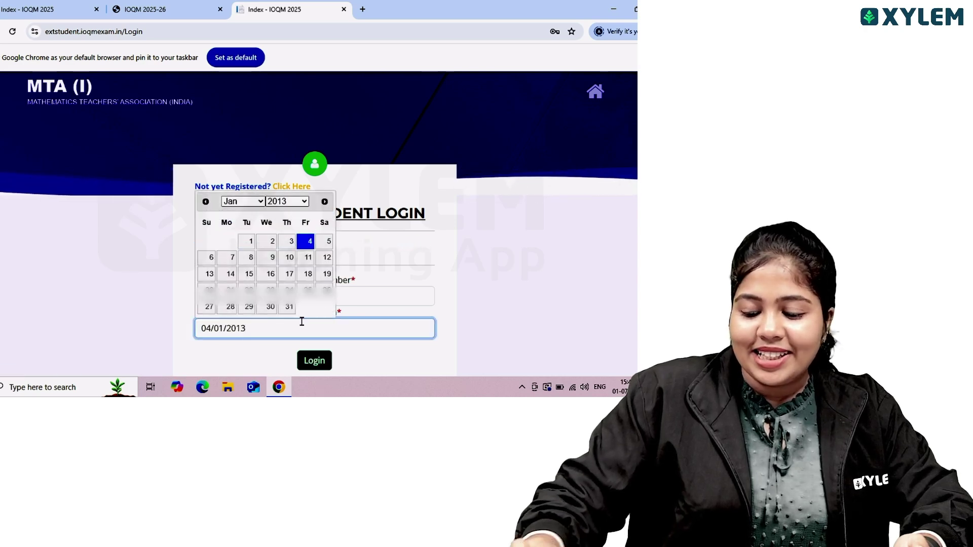
left_click(287, 201)
left_click(276, 274)
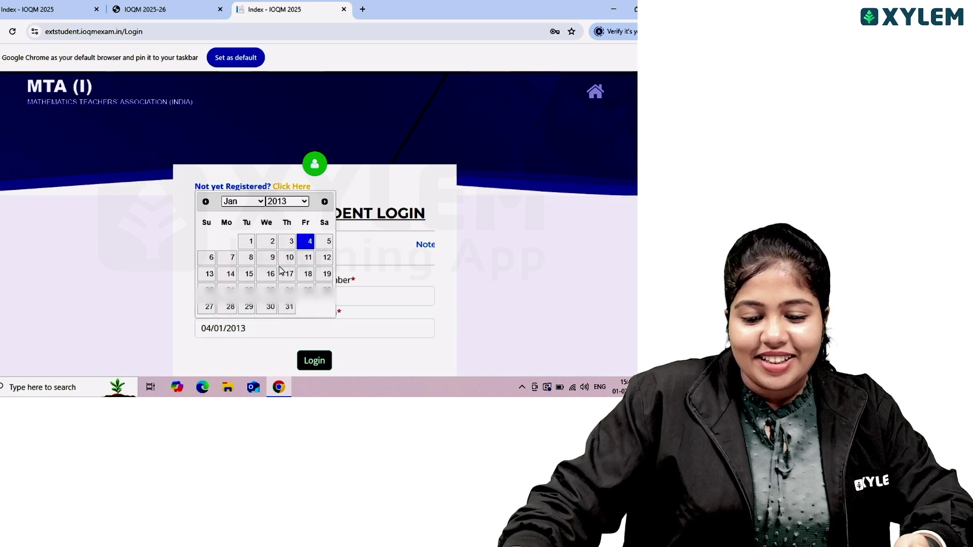
left_click(368, 357)
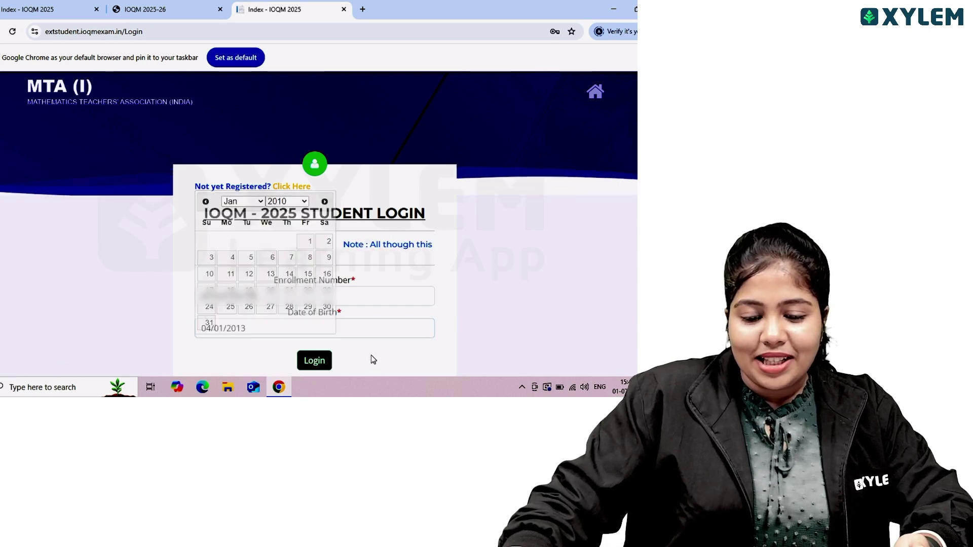
left_click(245, 327)
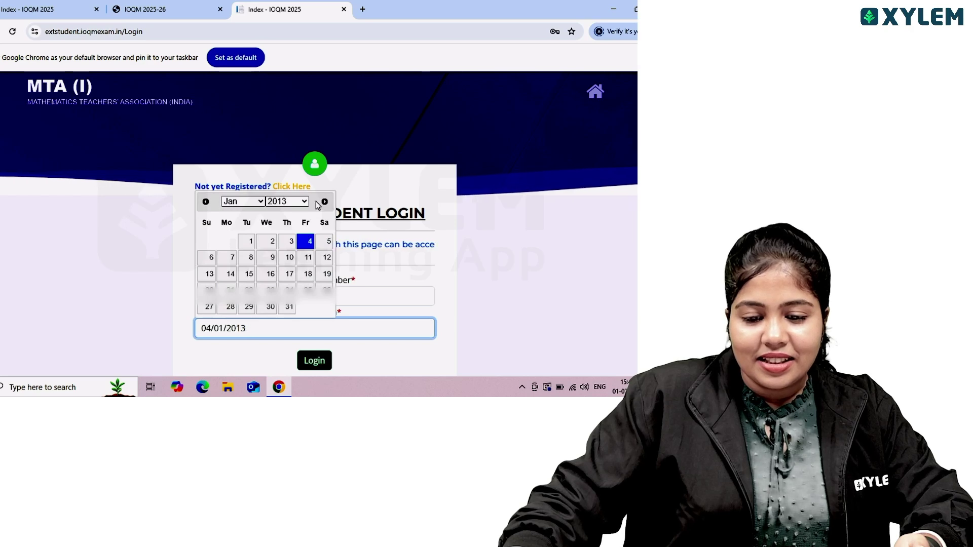
left_click(303, 203)
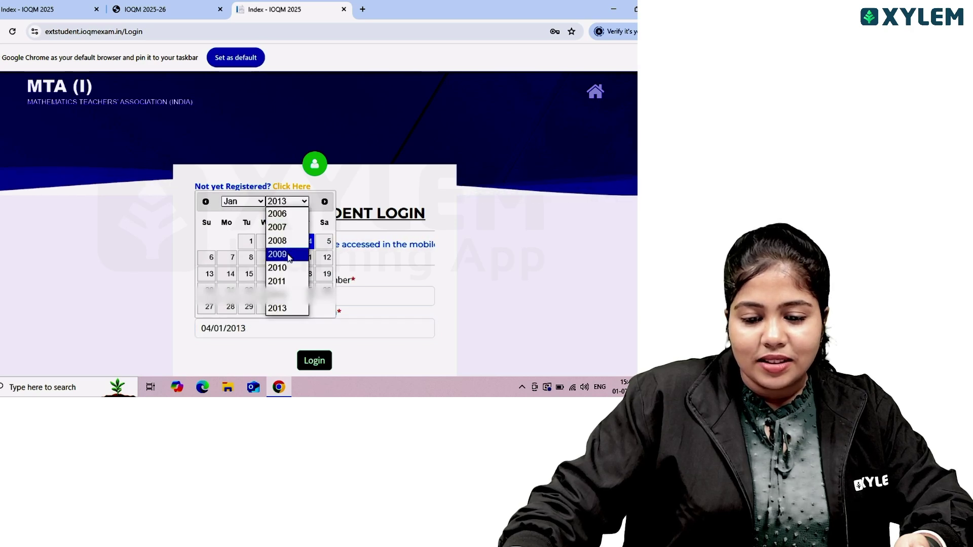
left_click(282, 273)
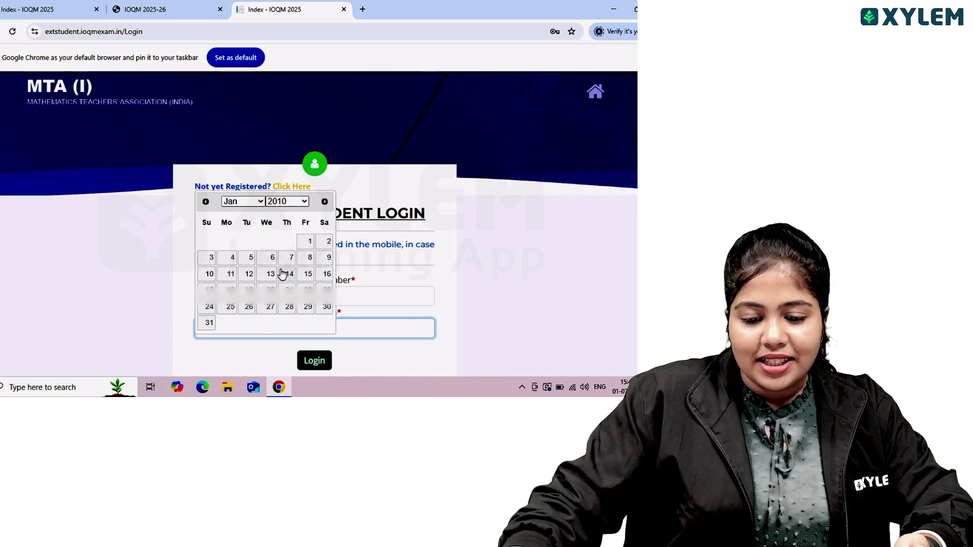
left_click(374, 370)
left_click(289, 331)
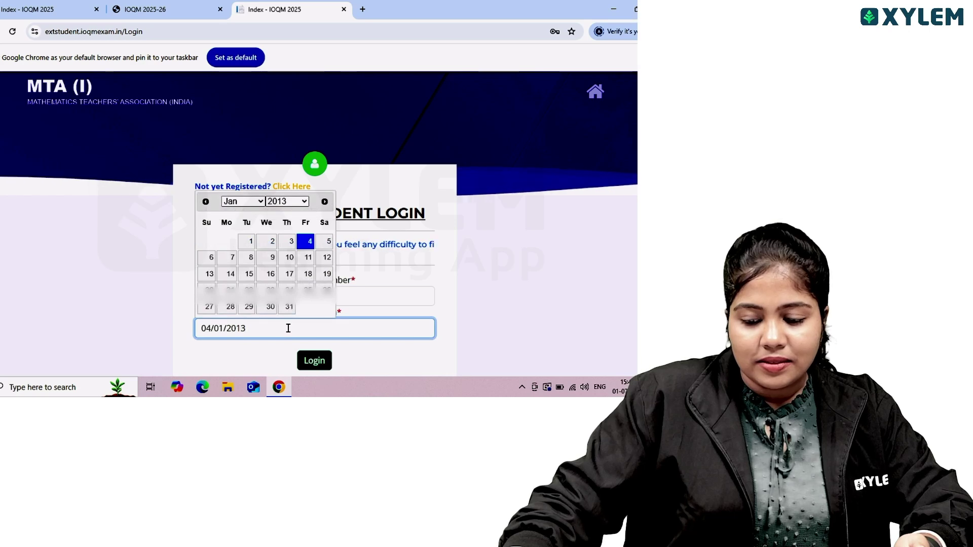
key("BackSpace")
type("0")
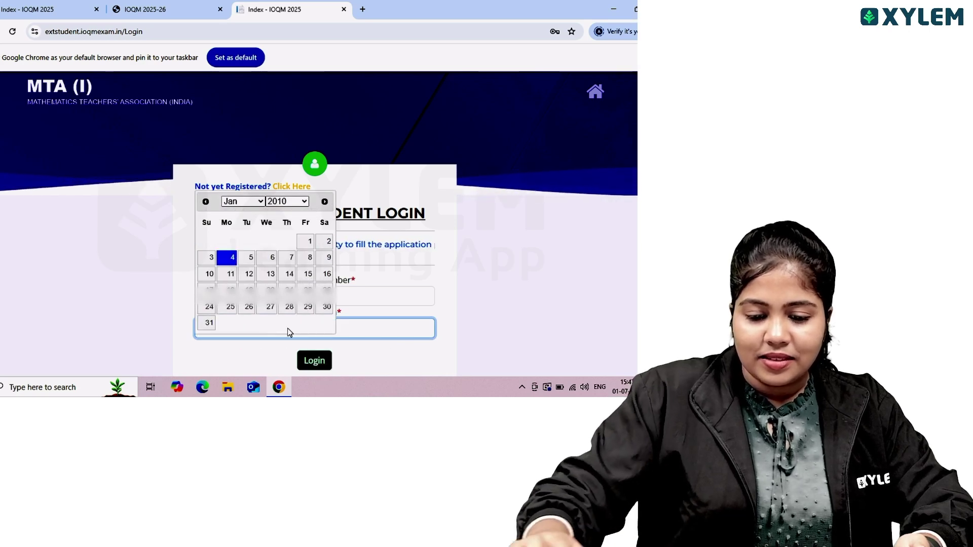
left_click(407, 355)
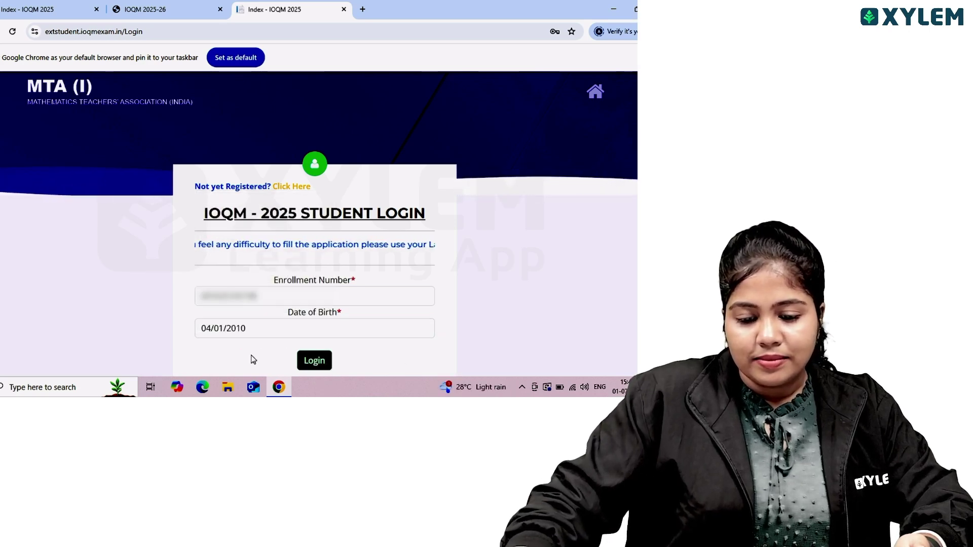
left_click(315, 363)
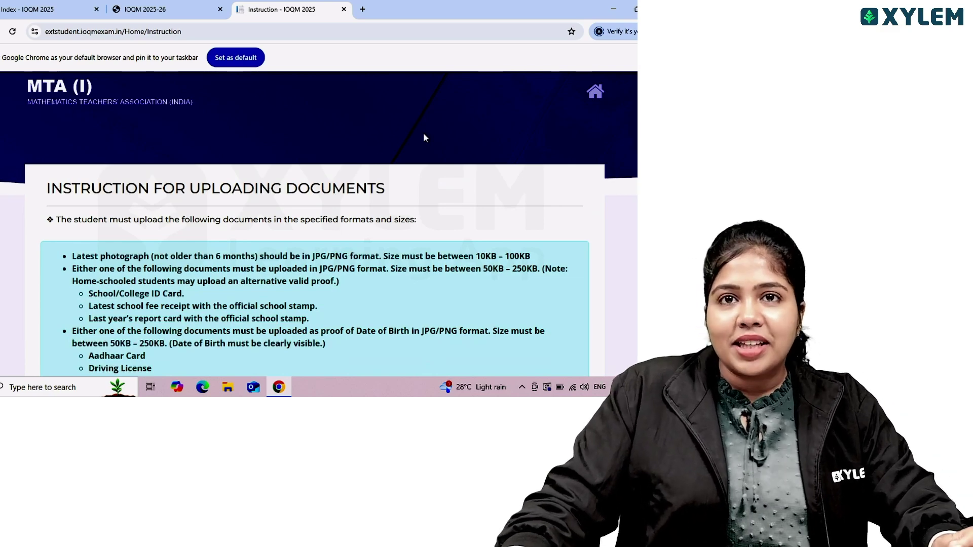
scroll(420, 158, "down", 1)
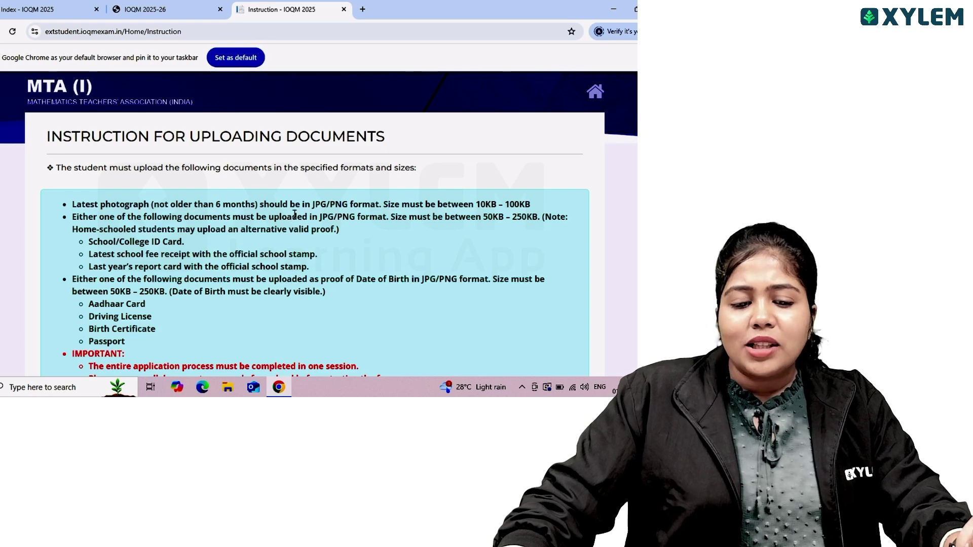
scroll(267, 185, "down", 1)
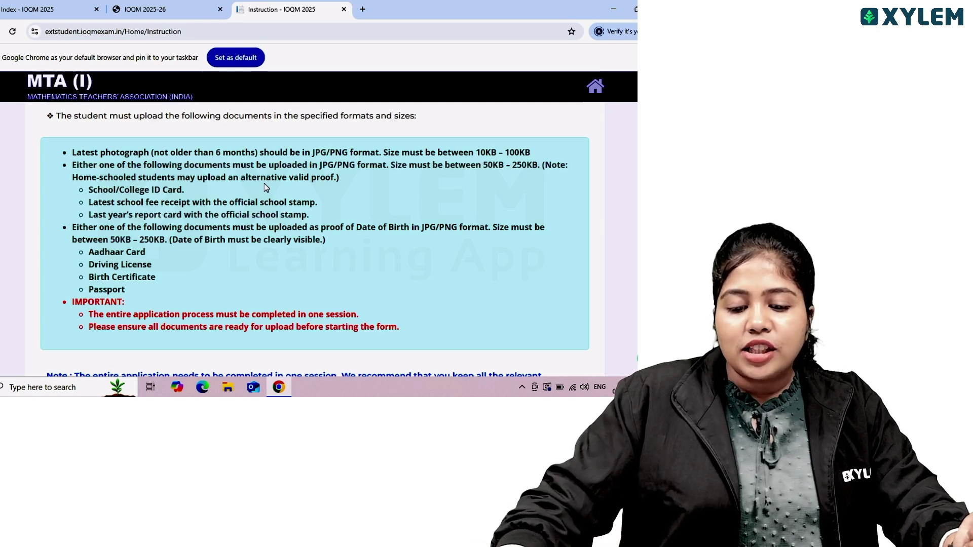
scroll(264, 188, "down", 1)
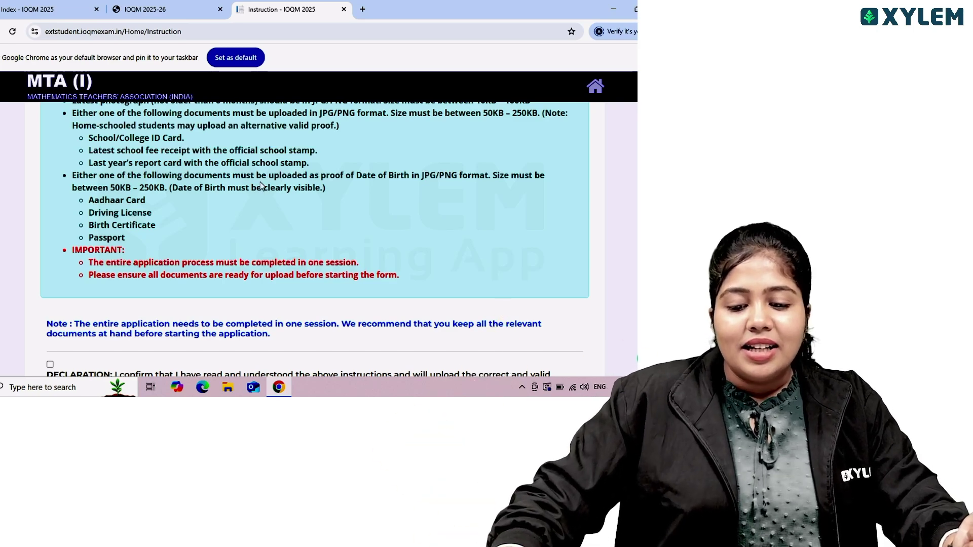
scroll(280, 204, "down", 1)
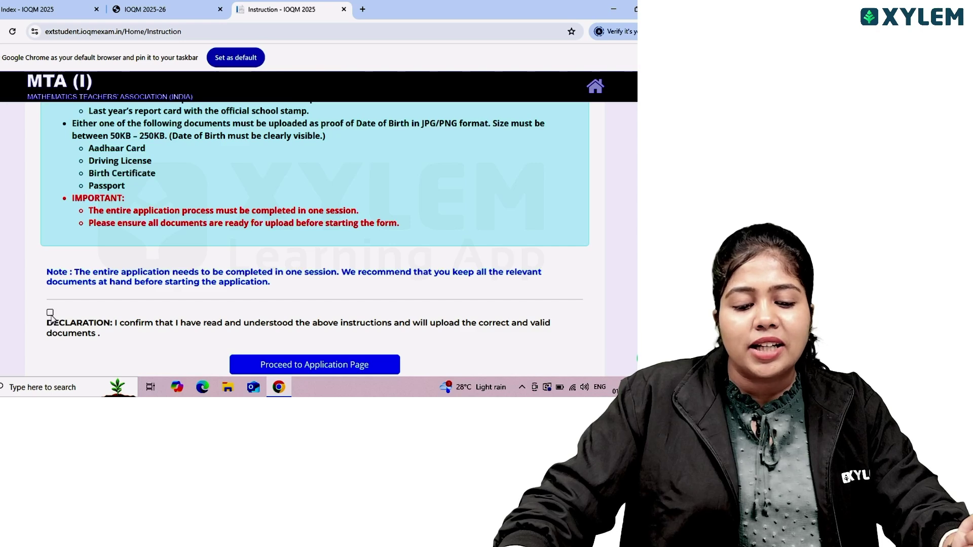
Proceed from the accepted declaration to the IOQM-2025 Student Enrollment Form with the student's name prefilled.
scroll(396, 350, "down", 2)
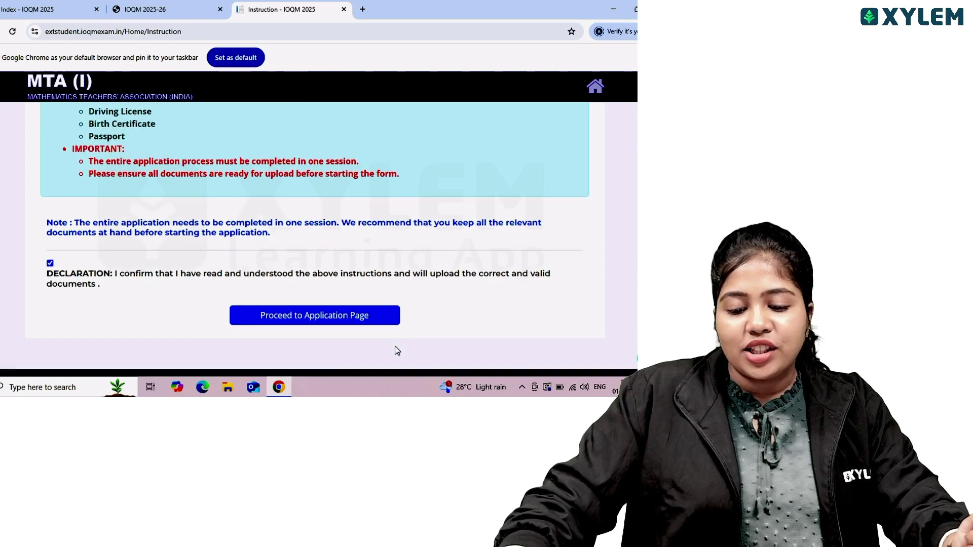
left_click(364, 315)
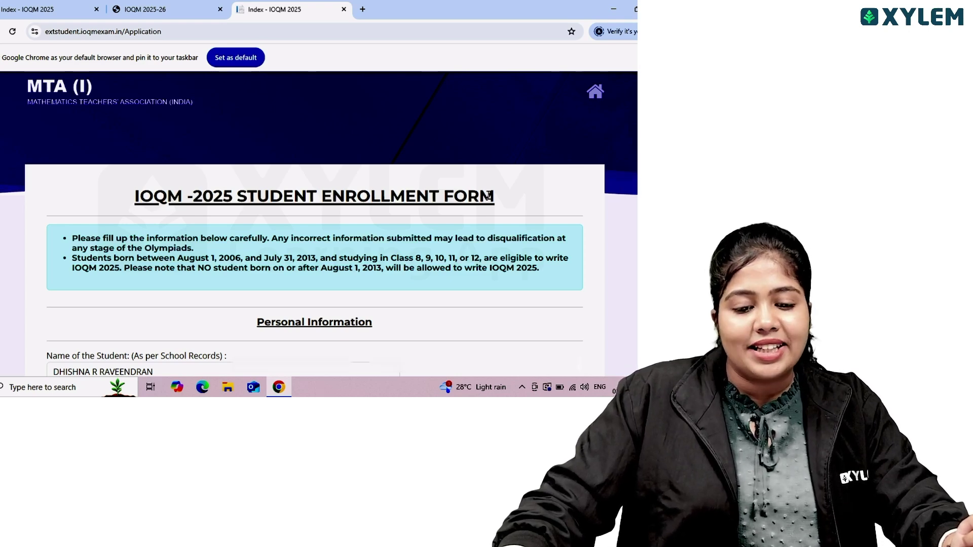
Review the prefilled Personal Information and list the ID Card Type options: Aadhaar card, Passport, School / College ID, Driving License.
scroll(488, 195, "down", 1)
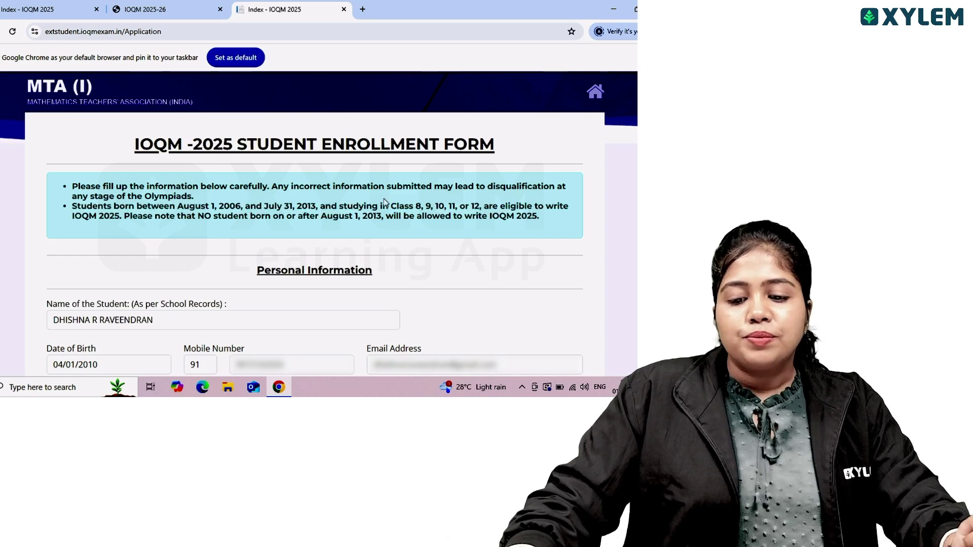
scroll(381, 202, "down", 1)
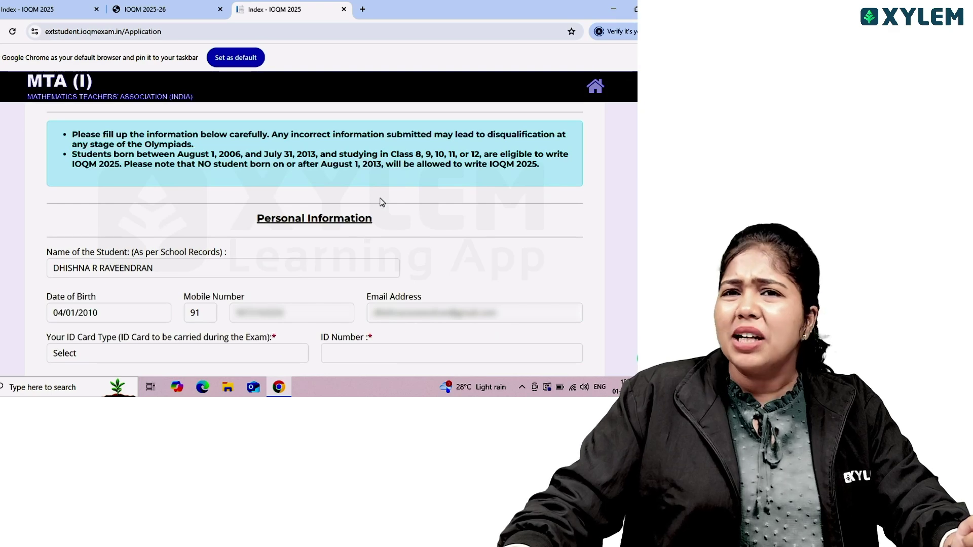
scroll(381, 200, "down", 3)
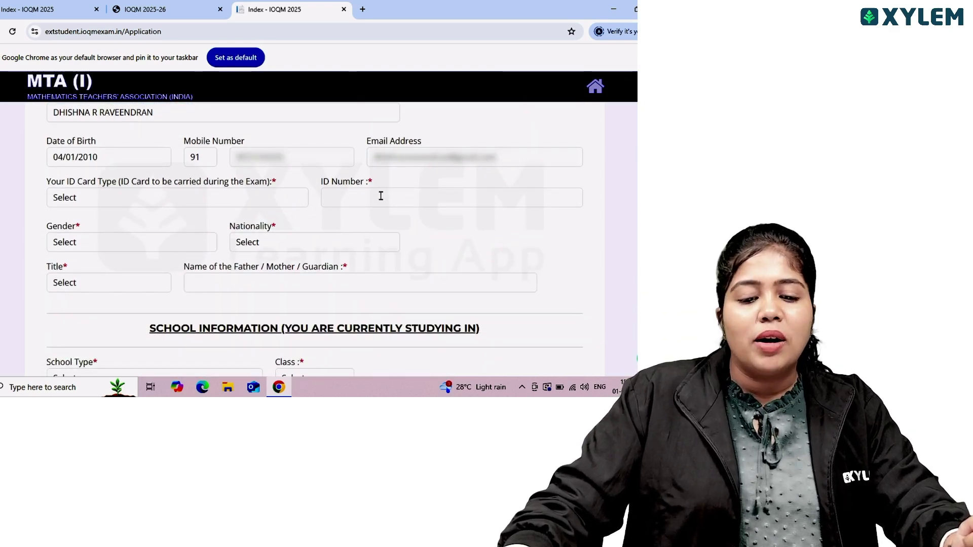
scroll(381, 196, "up", 1)
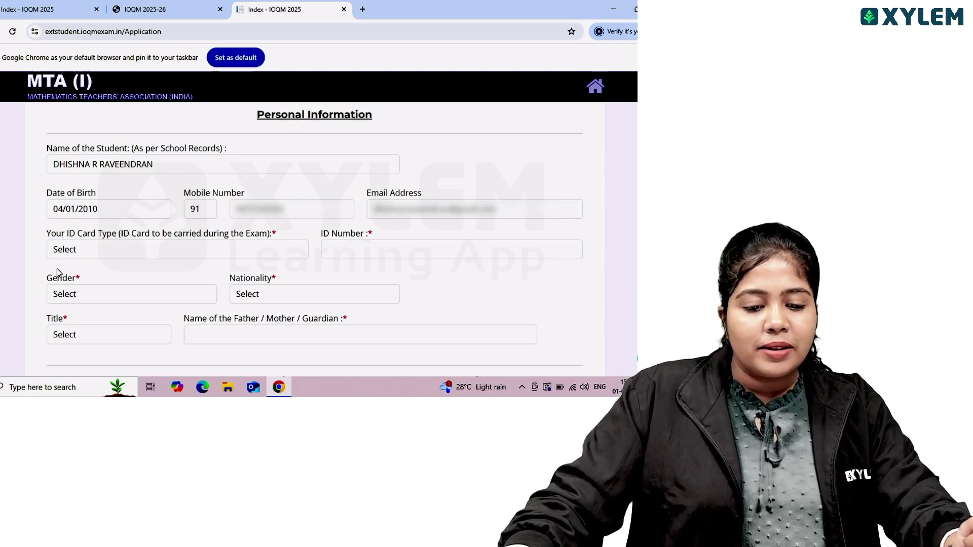
left_click(78, 256)
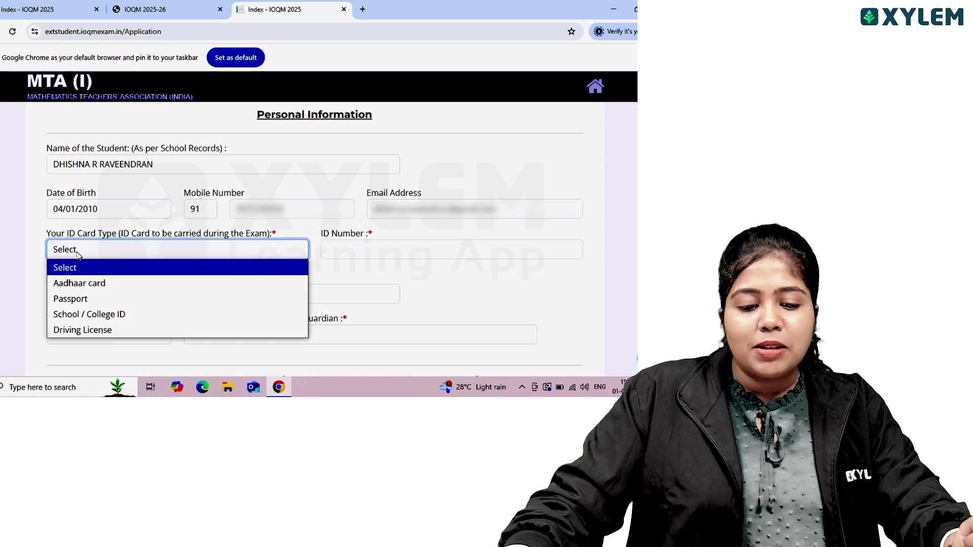
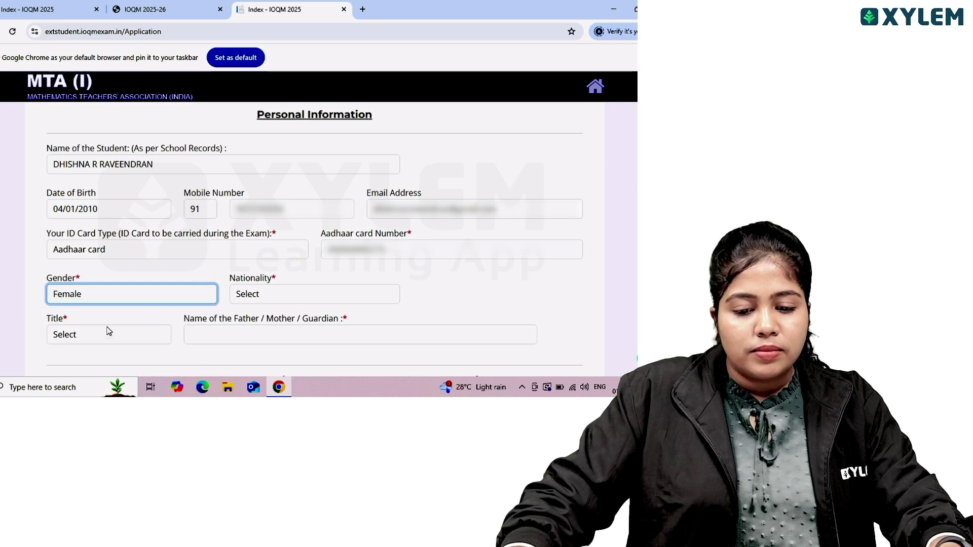
Set nationality to Indian and title to Mrs., and enter the guardian's name.
left_click(294, 295)
left_click(287, 237)
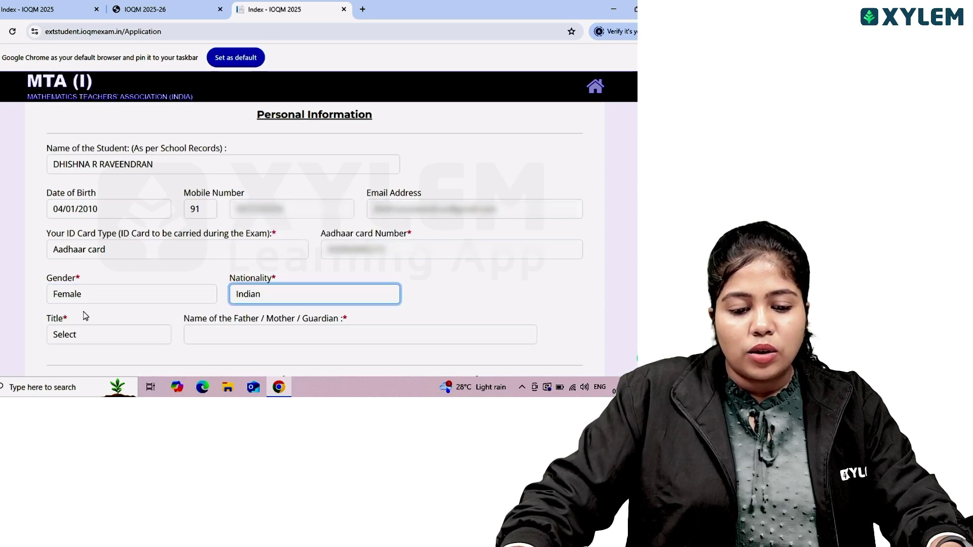
left_click(89, 342)
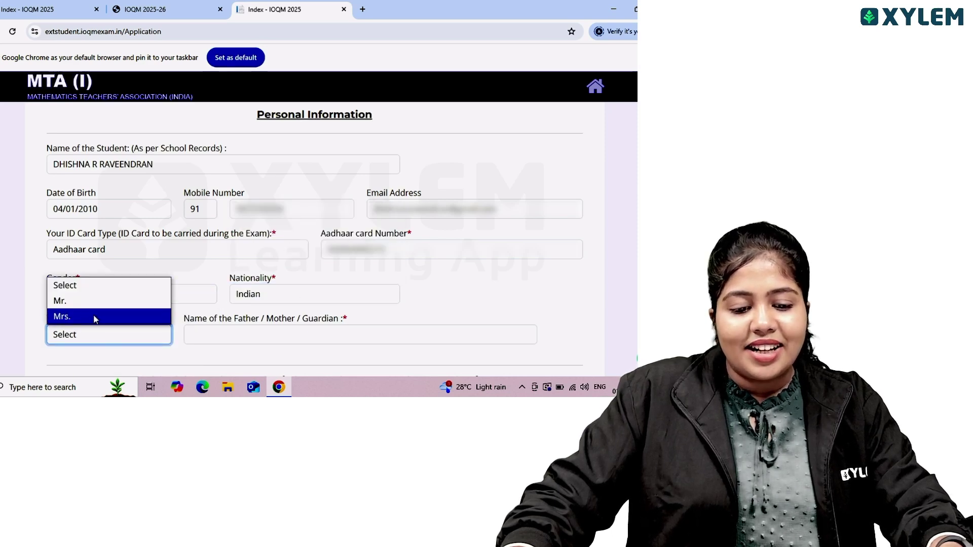
left_click(94, 319)
left_click(221, 336)
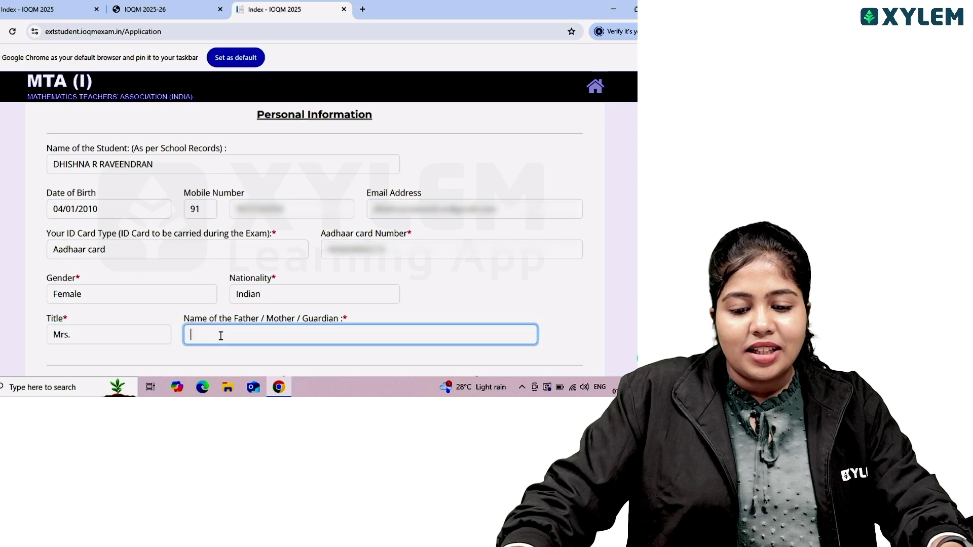
type("RAVEE")
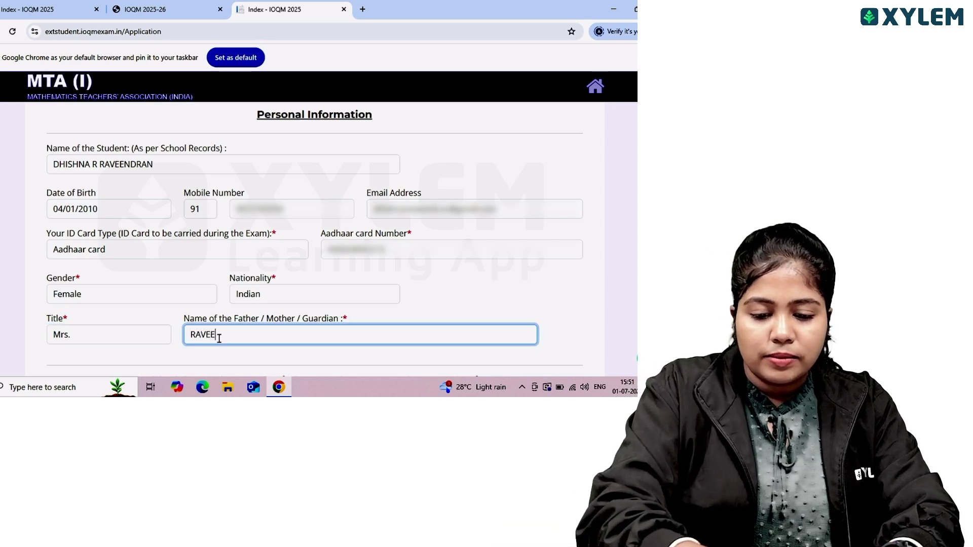
type("NDRAN")
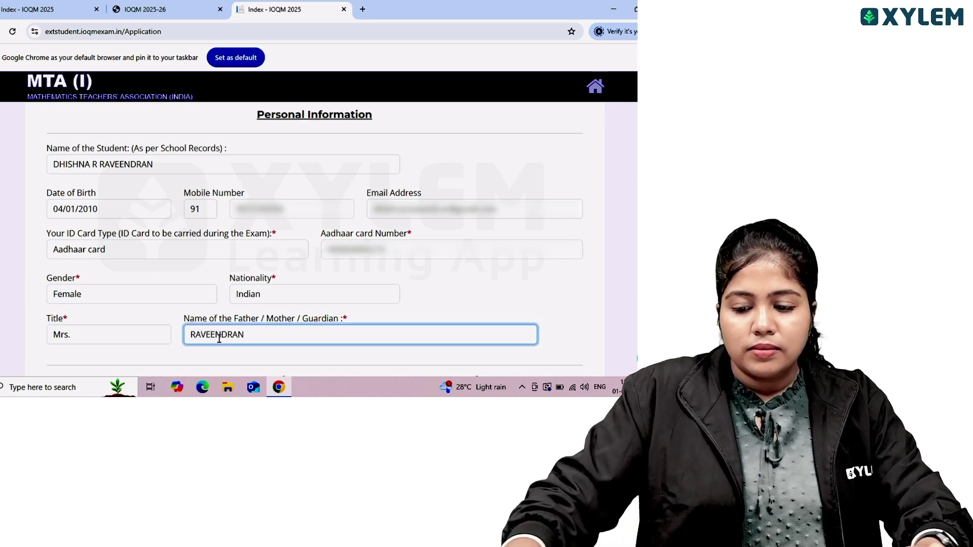
In School Information, keep school type Others and class 10th.
scroll(451, 203, "down", 3)
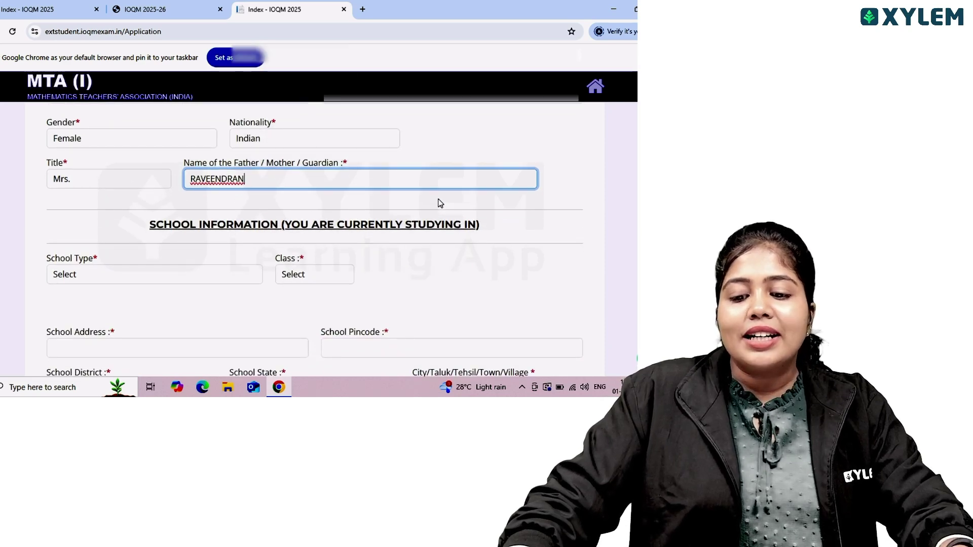
scroll(223, 252, "down", 1)
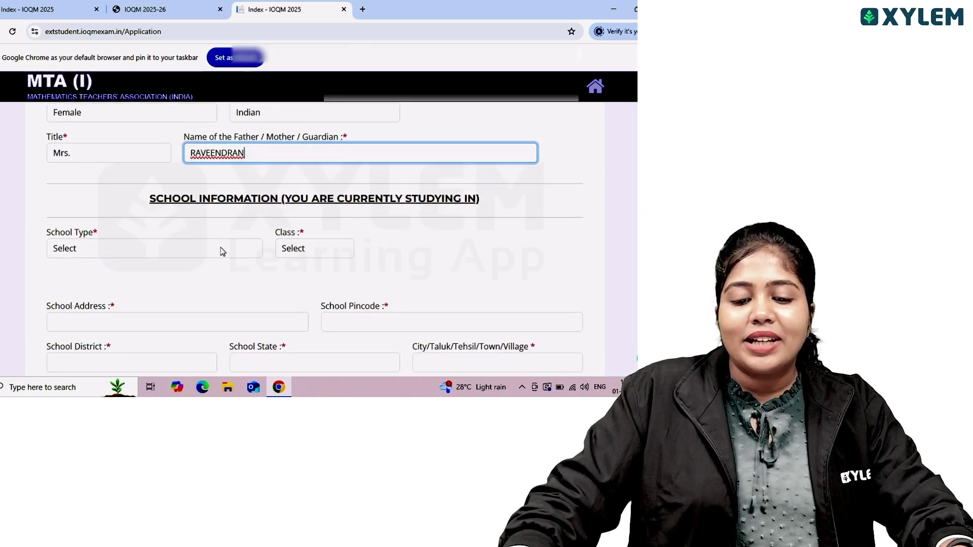
scroll(223, 252, "down", 2)
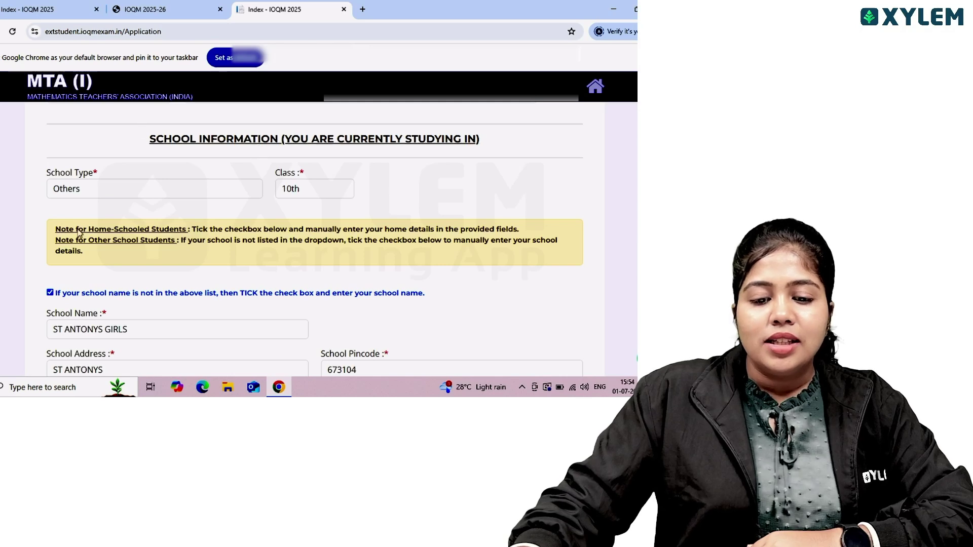
left_click(104, 194)
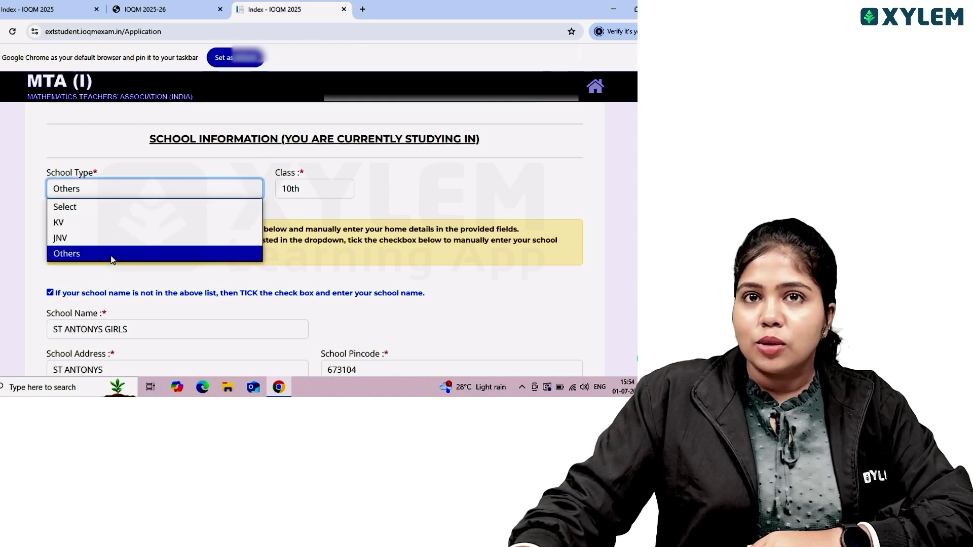
left_click(325, 191)
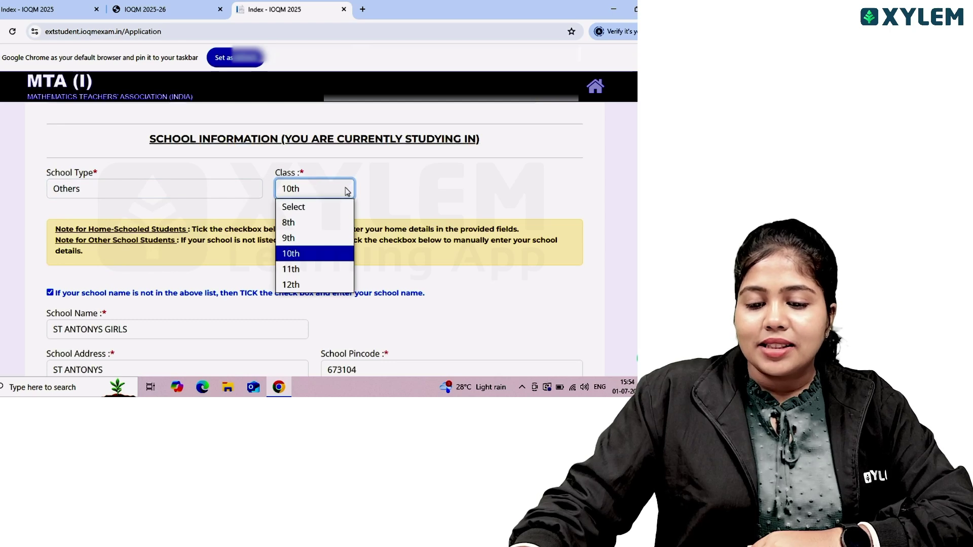
left_click(408, 200)
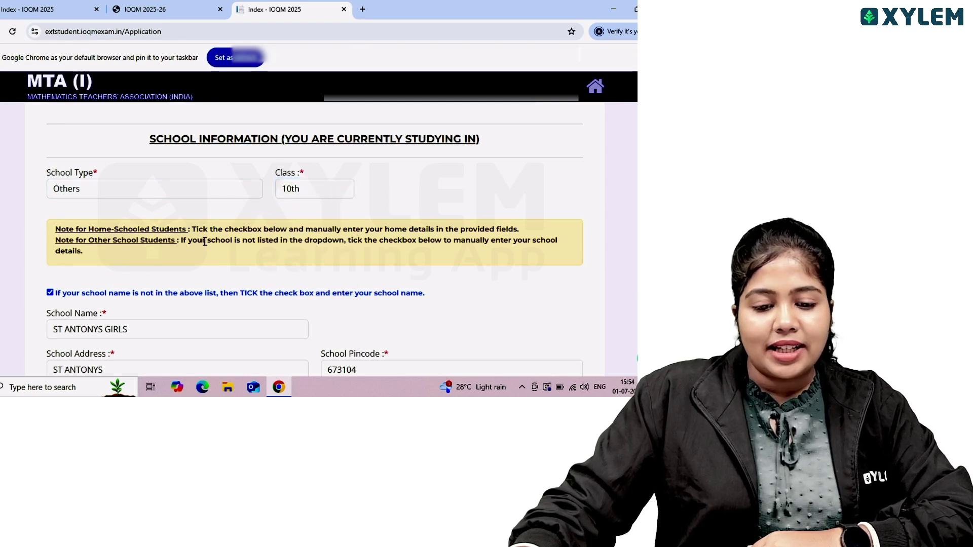
scroll(212, 251, "down", 2)
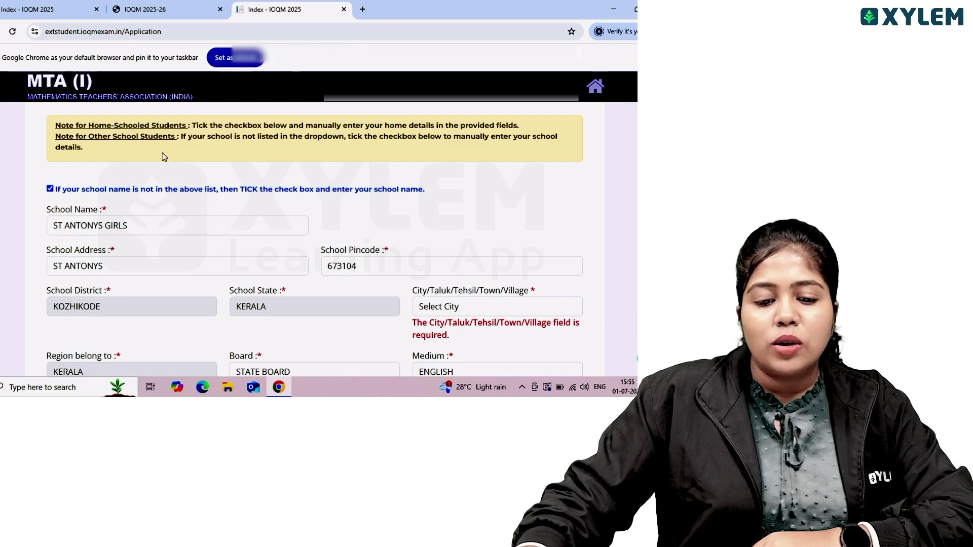
scroll(160, 229, "down", 2)
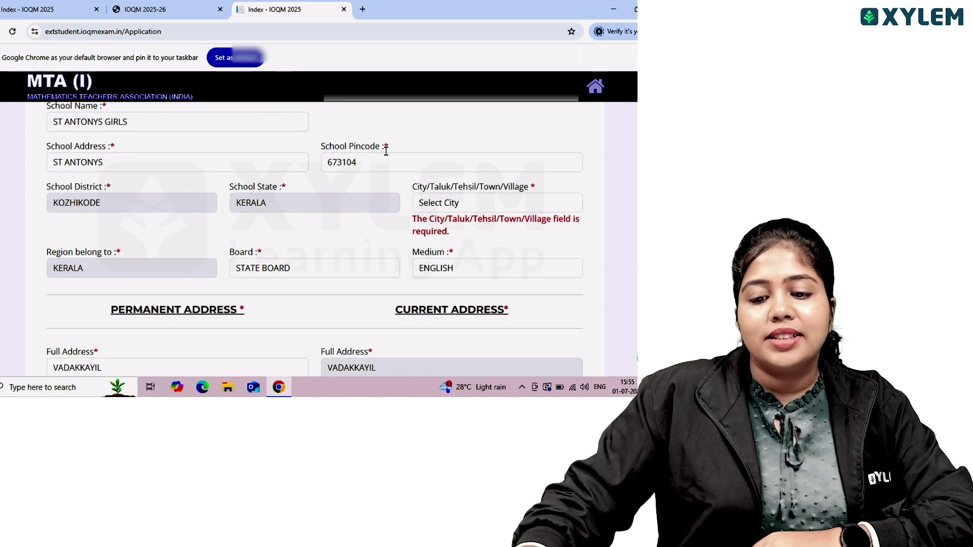
left_click(453, 209)
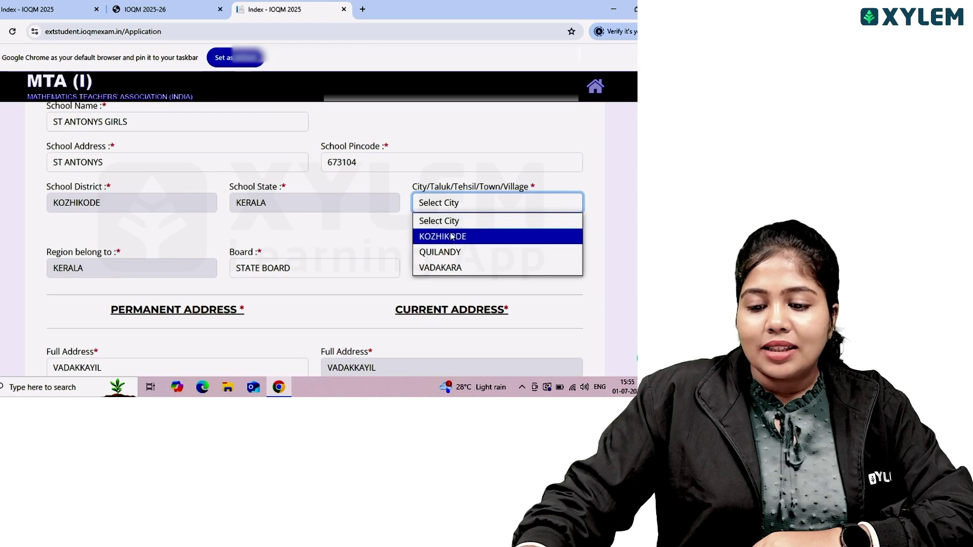
left_click(451, 268)
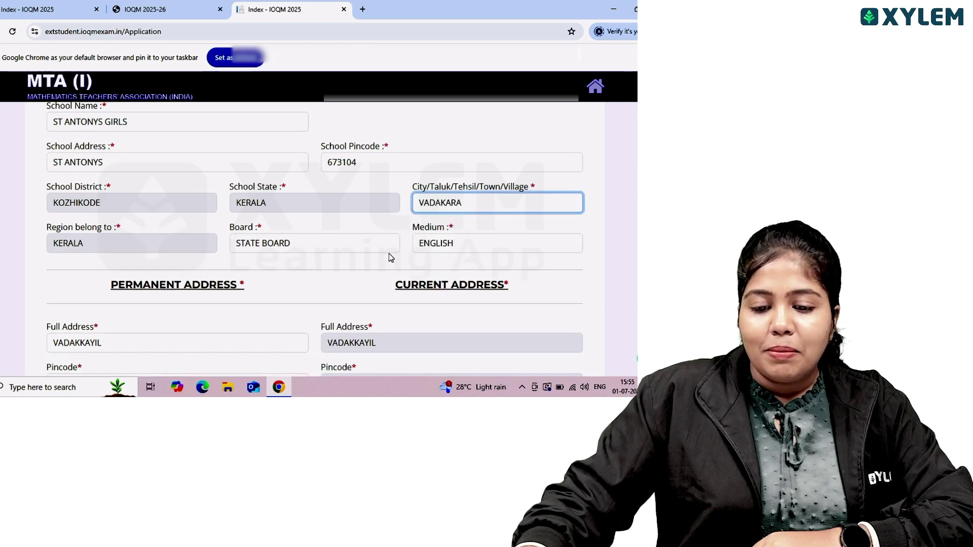
scroll(158, 238, "down", 3)
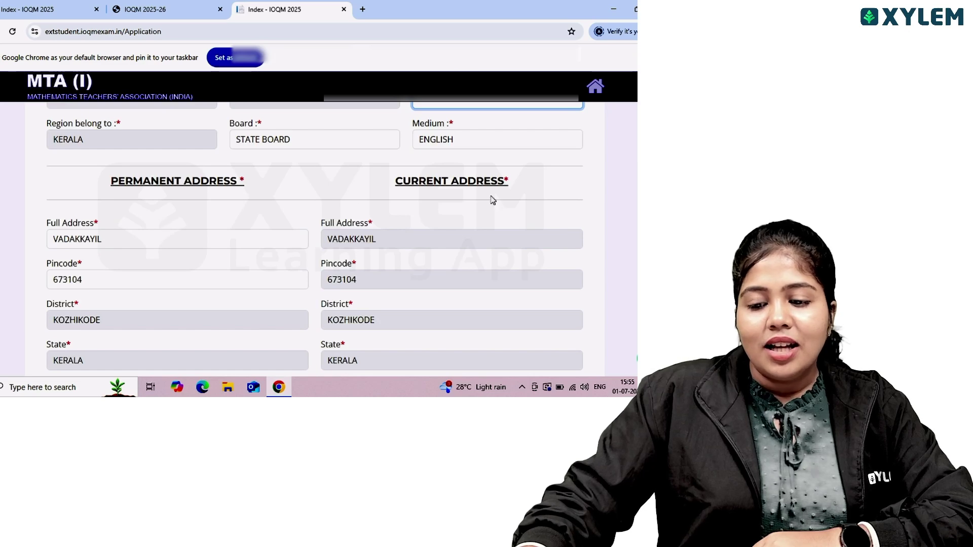
scroll(203, 202, "down", 3)
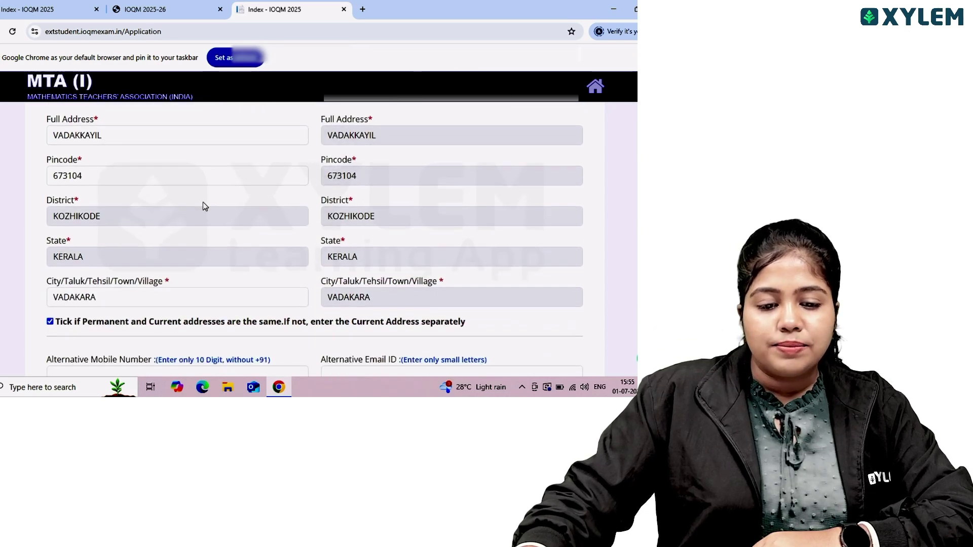
scroll(203, 202, "down", 3)
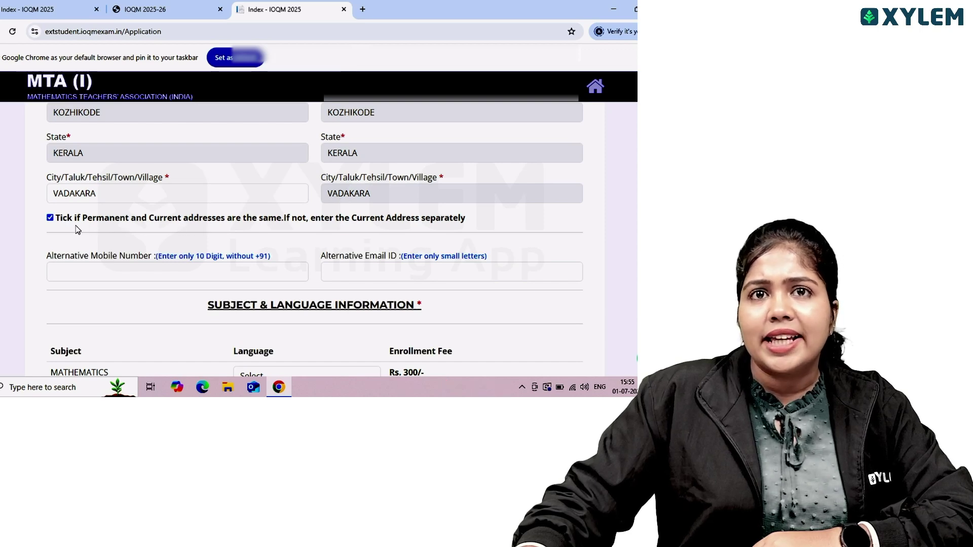
scroll(199, 236, "down", 1)
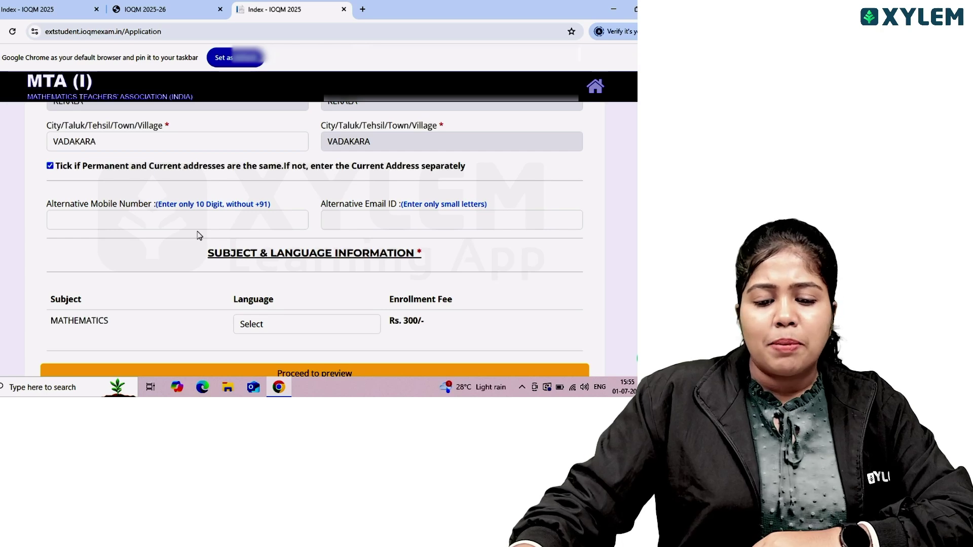
scroll(199, 236, "down", 2)
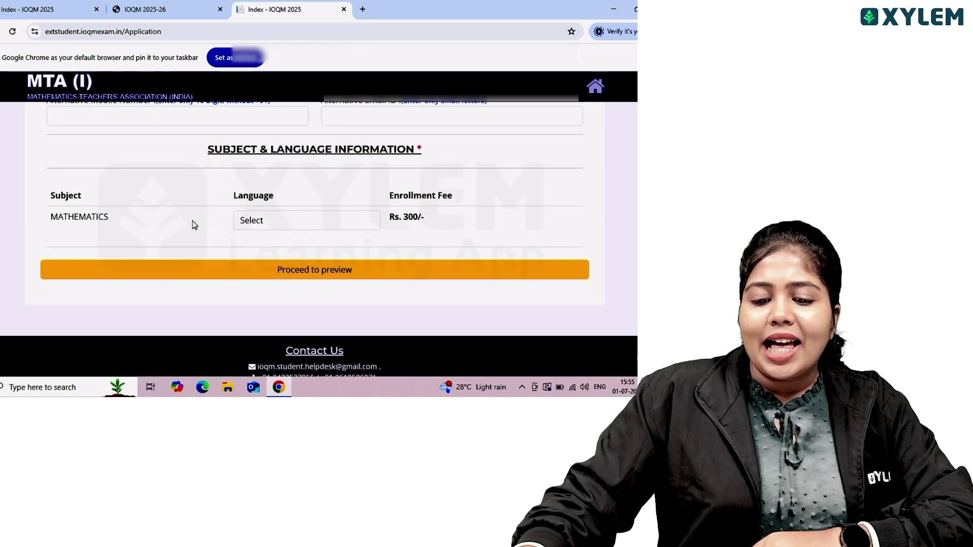
Choose ENGLISH as the MATHEMATICS paper language and proceed to the application preview.
left_click(280, 226)
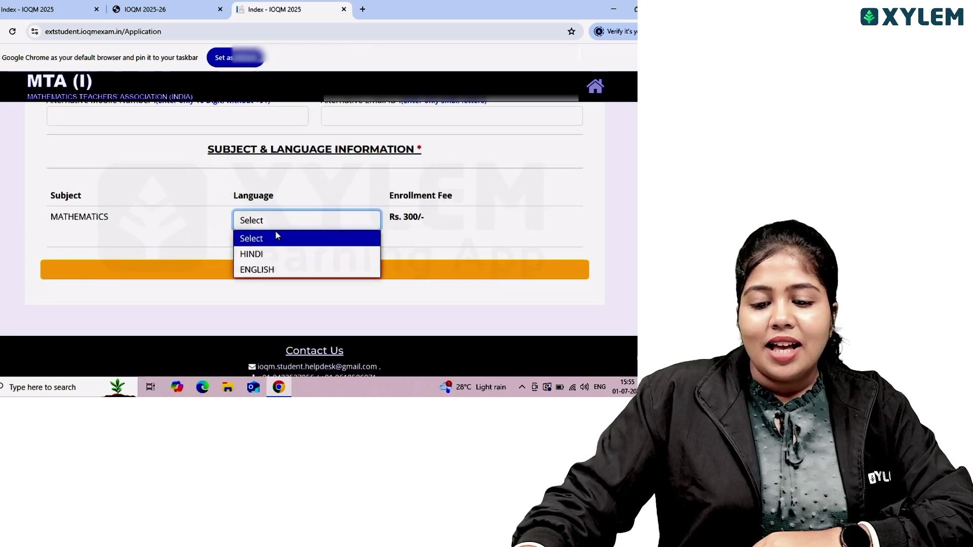
left_click(274, 270)
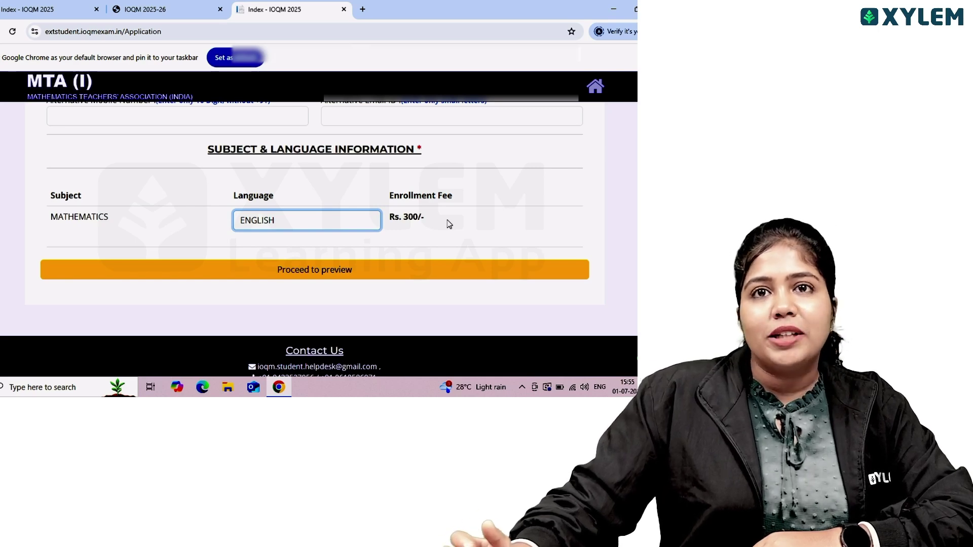
left_click(309, 278)
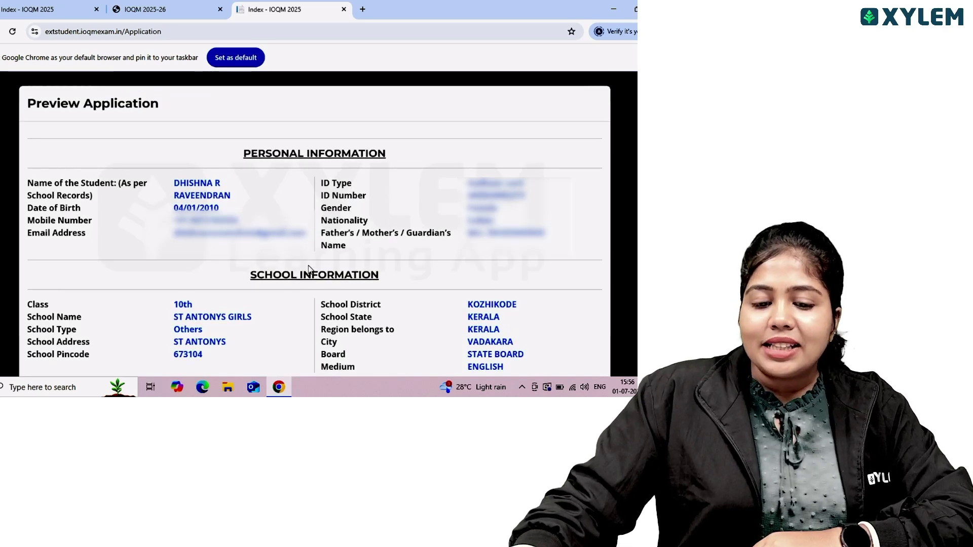
Scroll through the Preview Application page to review the entered details.
scroll(309, 269, "down", 1)
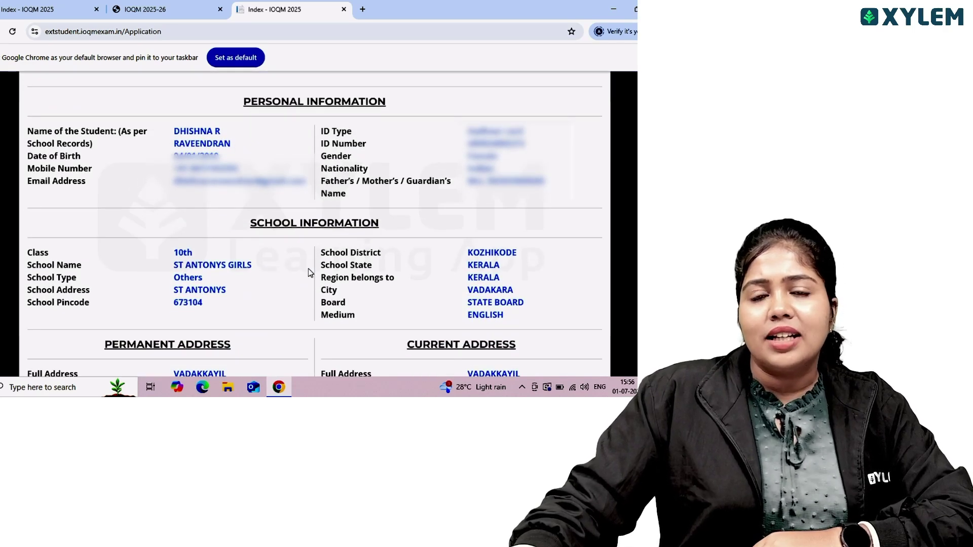
scroll(309, 272, "down", 4)
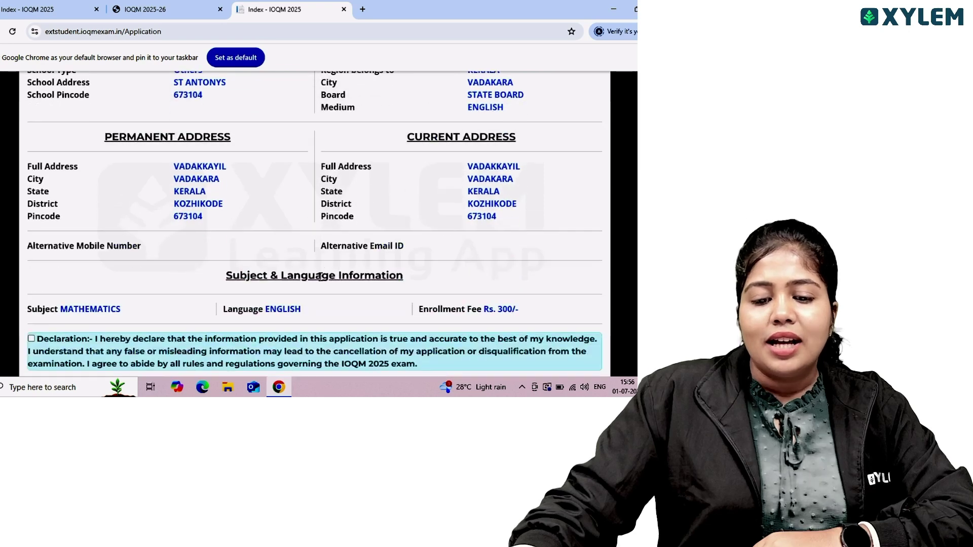
scroll(320, 277, "down", 1)
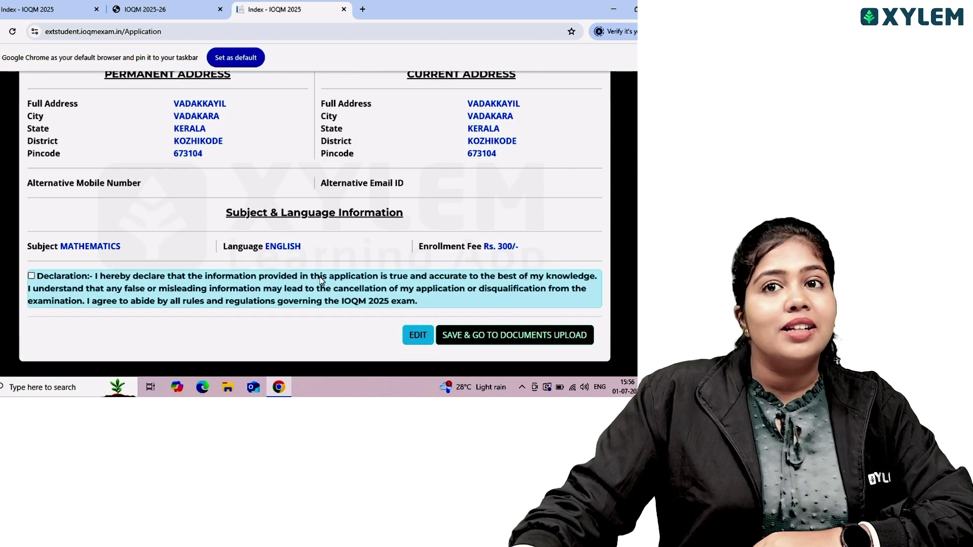
scroll(320, 279, "up", 5)
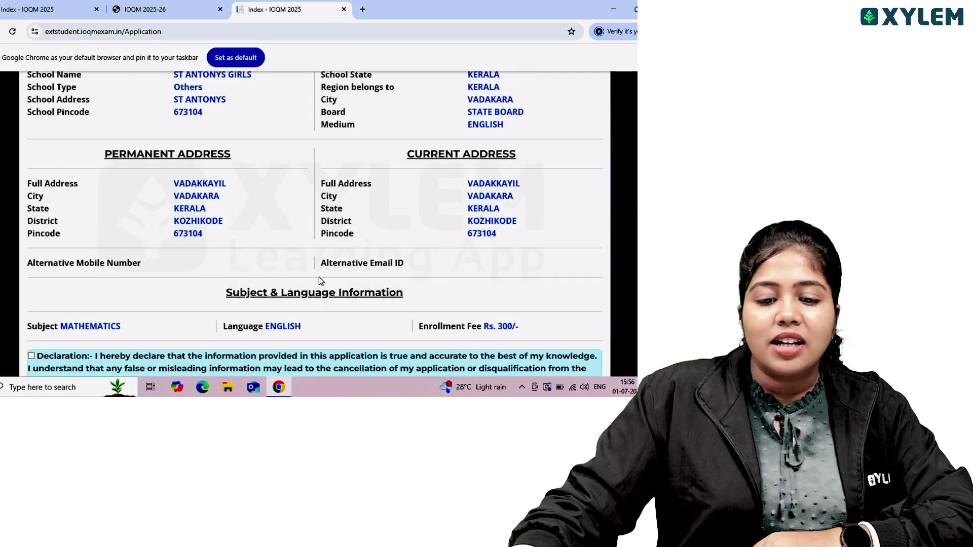
scroll(319, 280, "up", 1)
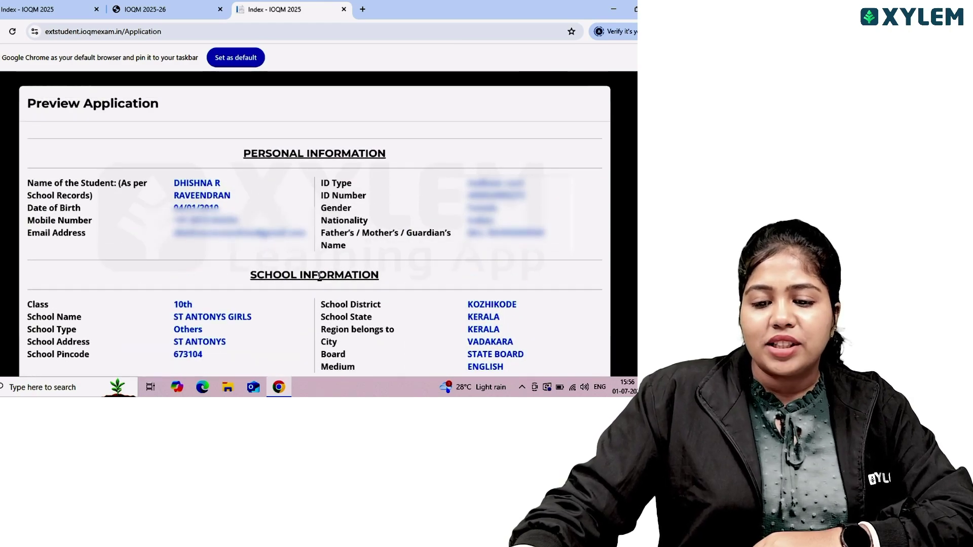
scroll(319, 276, "down", 4)
scroll(345, 284, "down", 3)
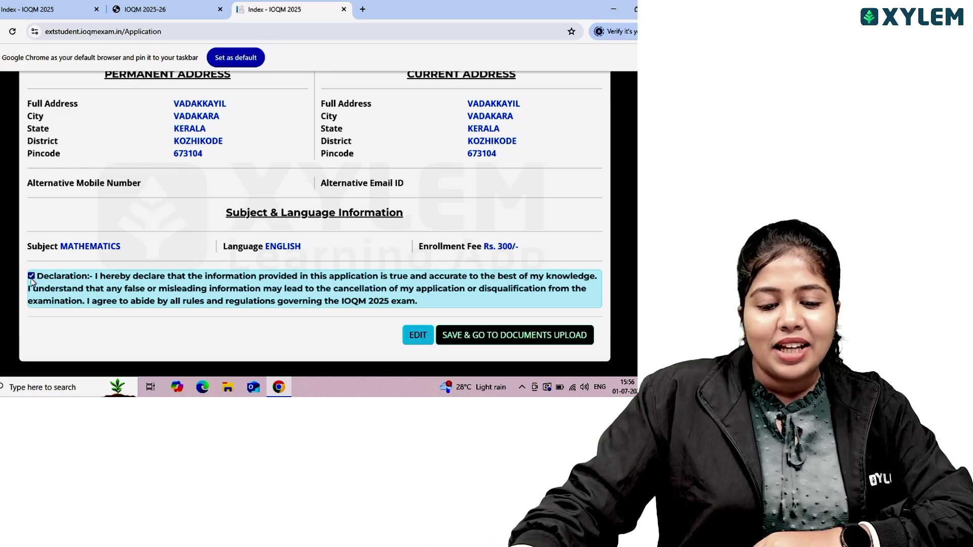
Save the application, close Chrome's Save address? popup, and view the Upload Files table.
left_click(527, 336)
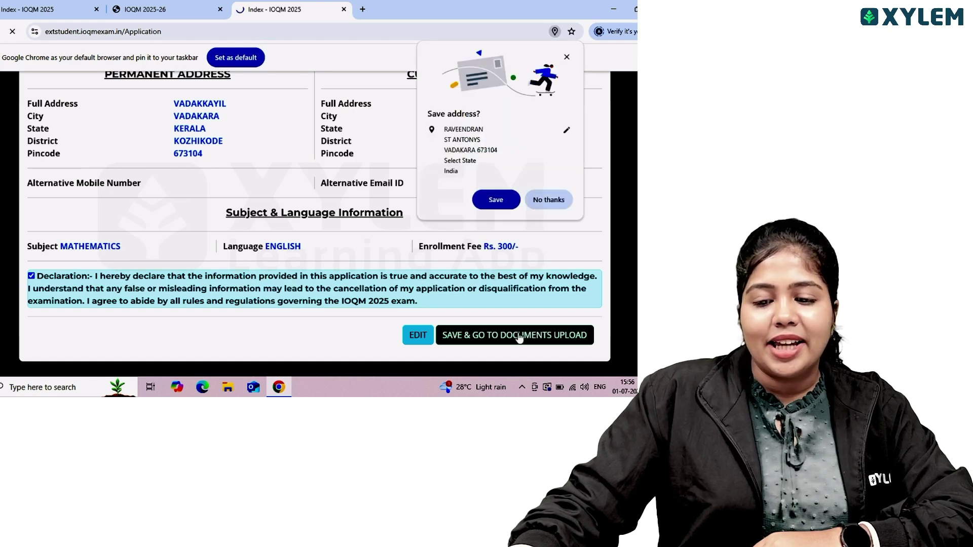
left_click(567, 57)
scroll(474, 118, "down", 2)
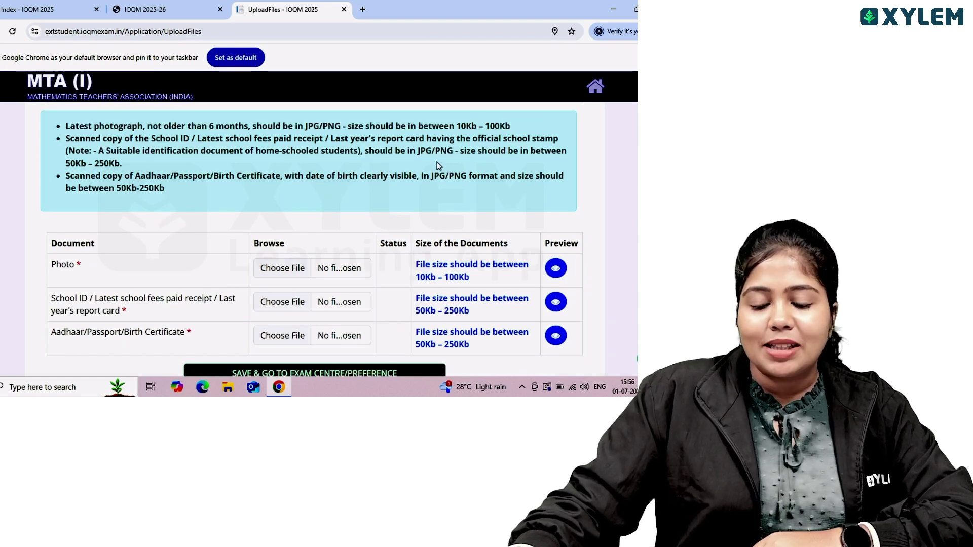
scroll(399, 157, "down", 1)
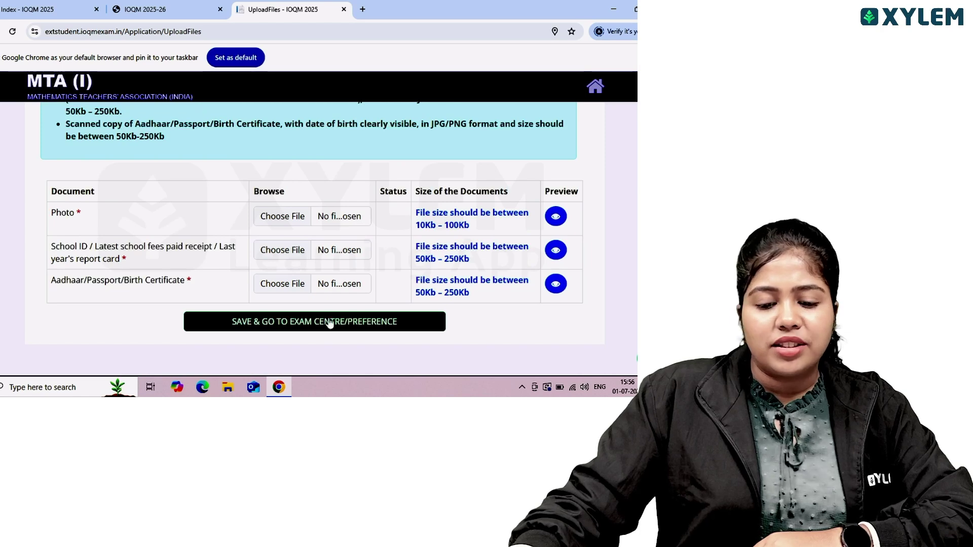
scroll(327, 325, "up", 2)
scroll(319, 286, "down", 1)
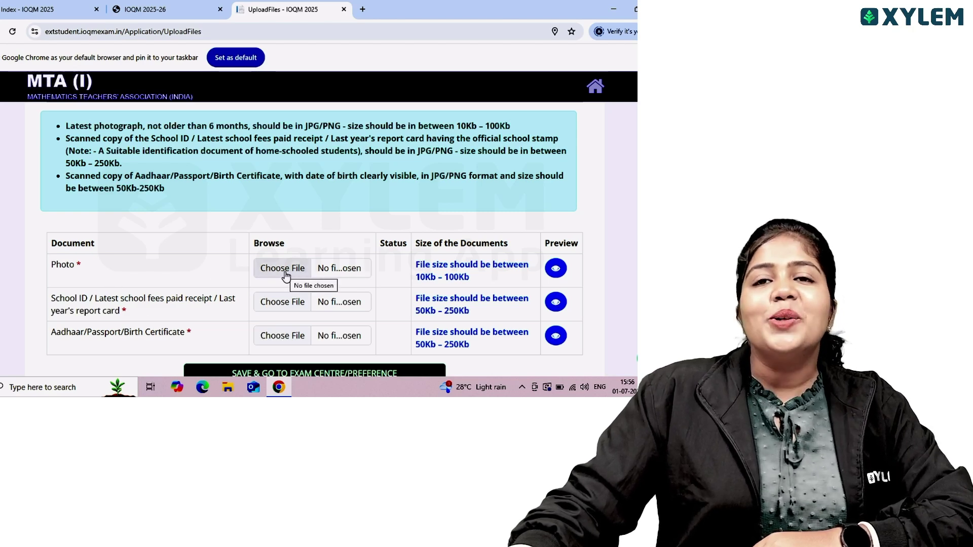
left_click(285, 271)
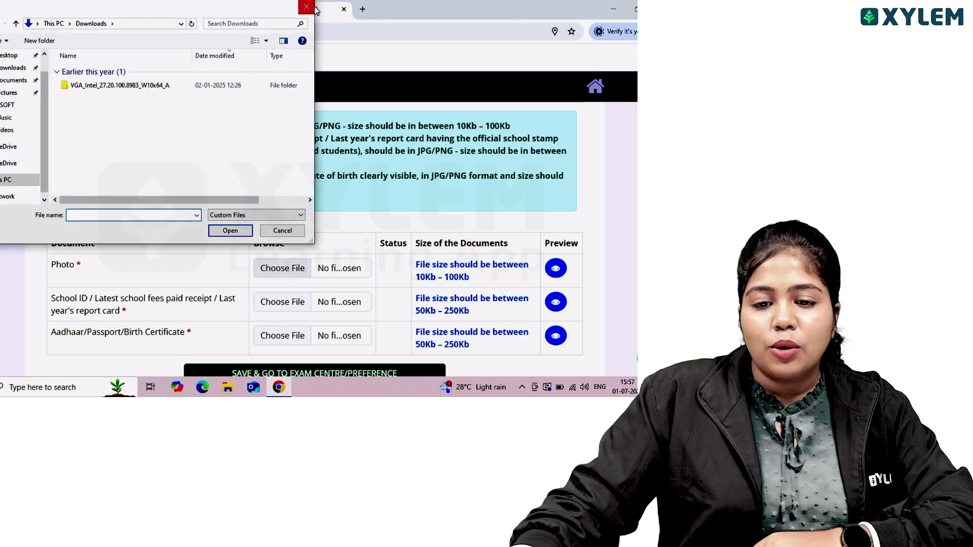
left_click(313, 9)
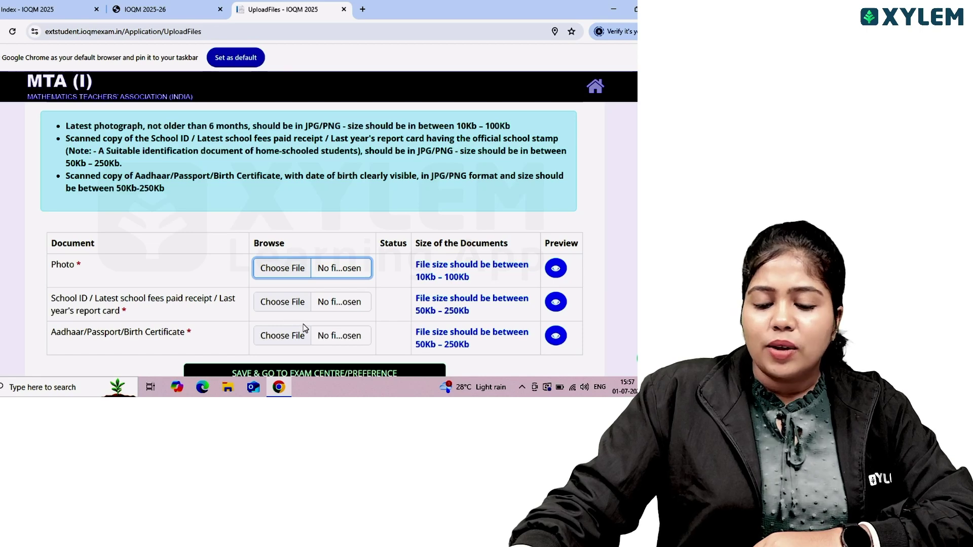
scroll(347, 334, "down", 1)
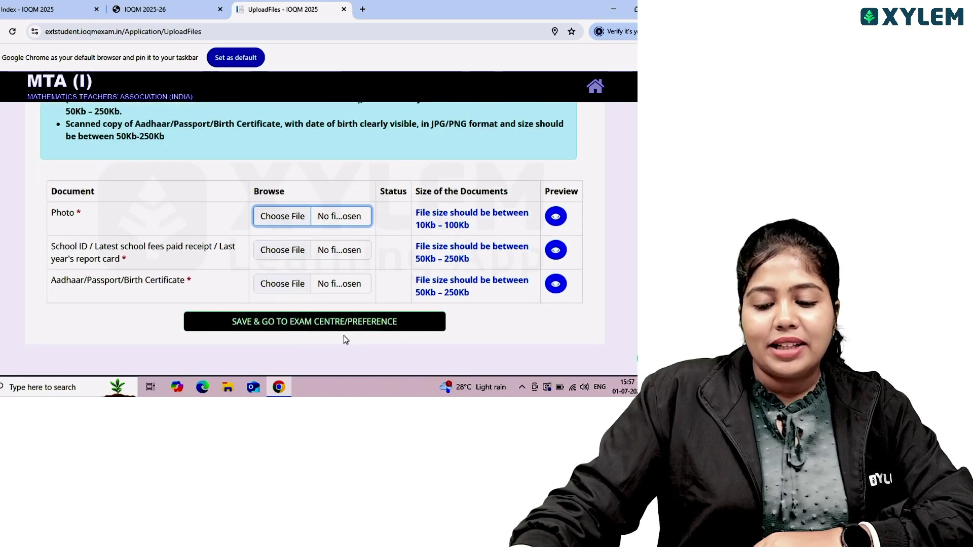